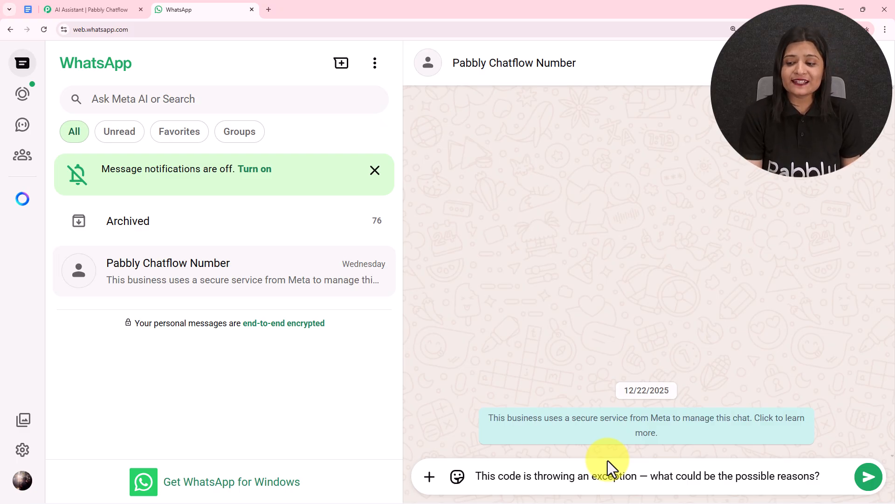
- Send the exception question to Pabbly Chatflow Number, then reply with the Node.js (Express 18) framework, TypeError and /api/user/register code context
key(Return)
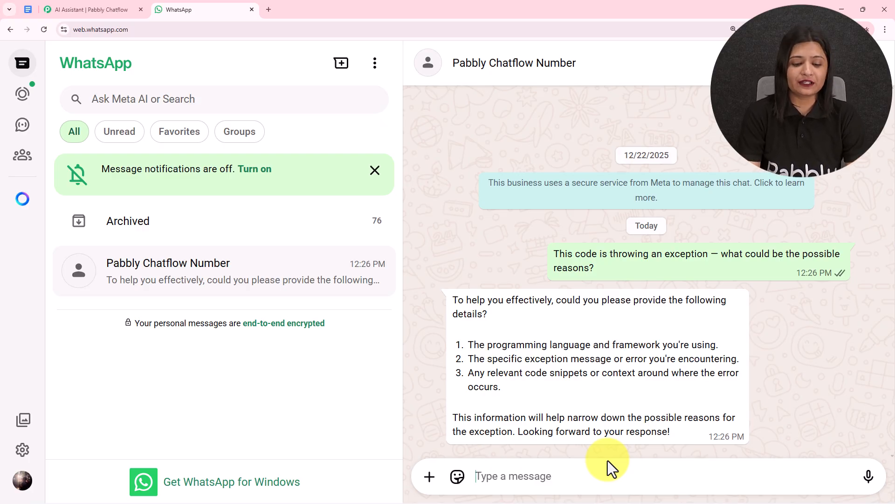
text(Language / Framework: Node.js (Express 18) Error: TypeError: Cannot read properties of undefined (email) Code Context: Error occurs while reading req.body.user.email during /api/user/register request in staging.)
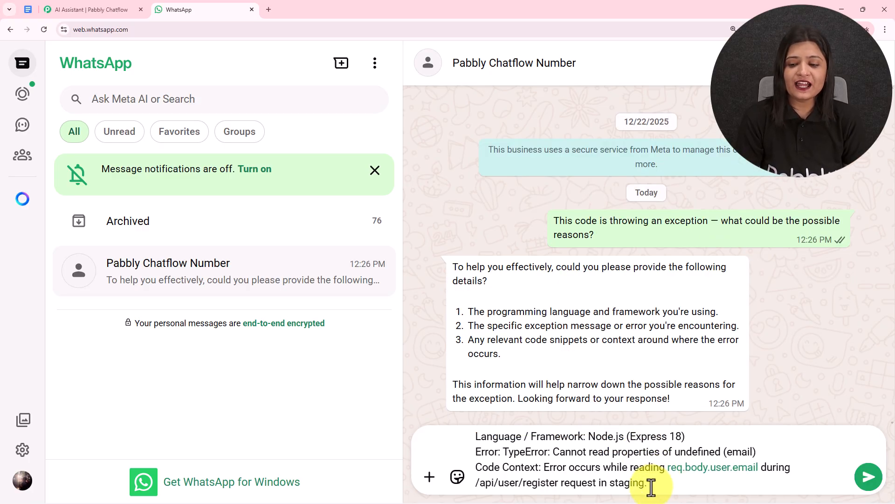
key(Return)
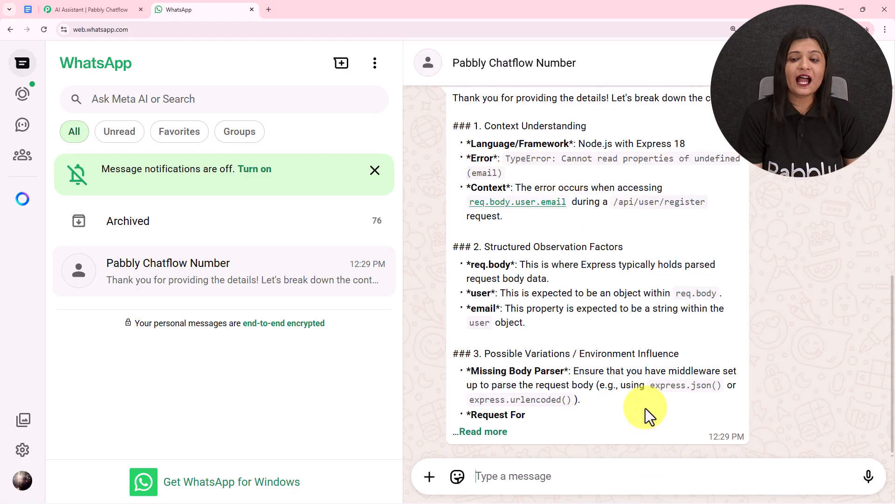
- Expand the assistant's troubleshooting reply and read its sections from Context Understanding down to the closing offer of help
scroll(620, 348, up, 3)
scroll(620, 349, down, 3)
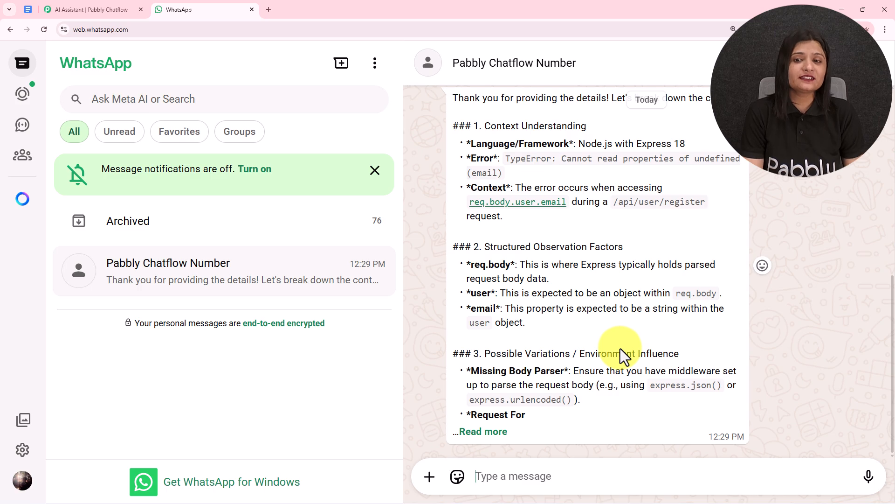
scroll(684, 132, up, 1)
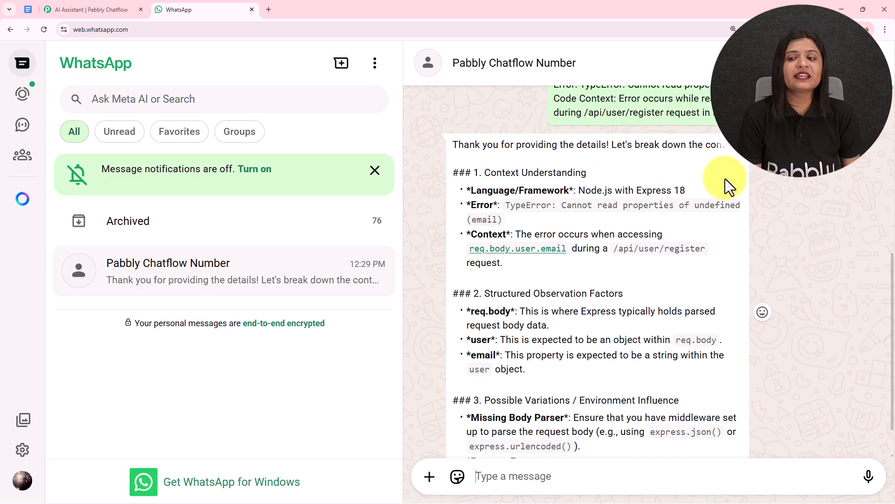
drag(480, 173, 639, 170)
scroll(605, 200, down, 1)
drag(480, 247, 653, 260)
drag(482, 353, 679, 371)
click(483, 432)
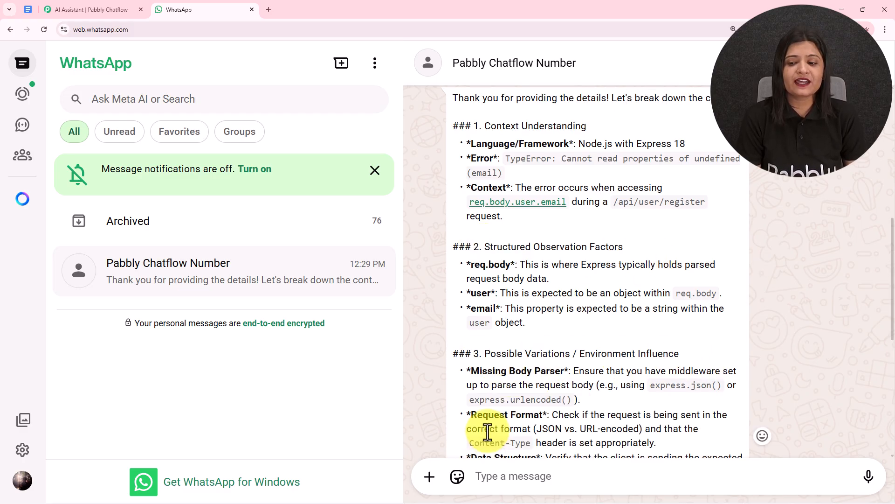
scroll(553, 362, down, 5)
scroll(552, 362, down, 3)
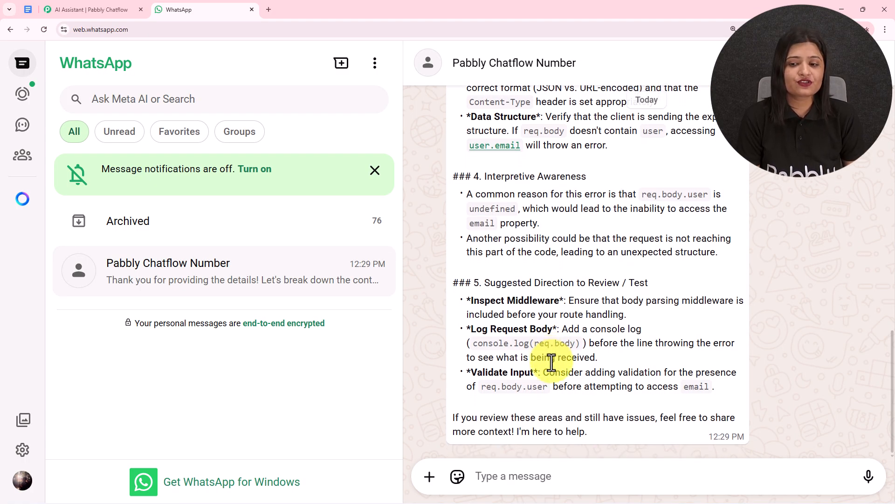
drag(454, 417, 625, 432)
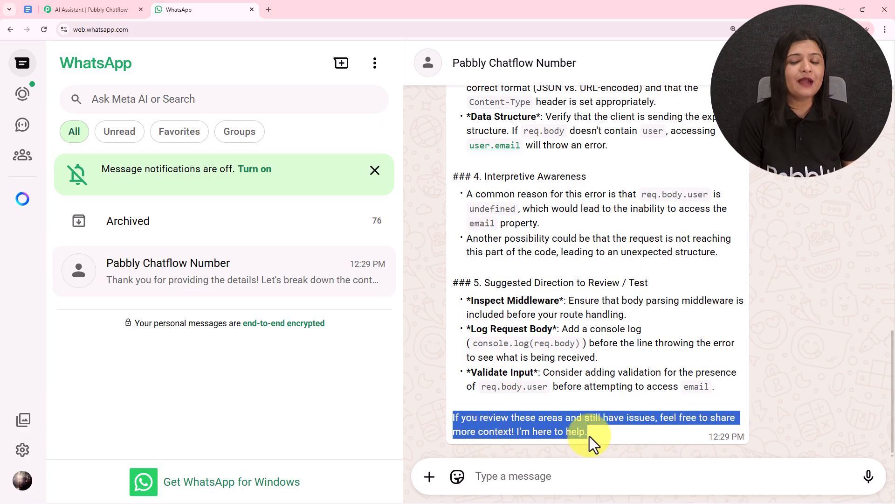
- Review the whole chat again, from the first exception question to the end of the assistant's answer
scroll(586, 410, up, 15)
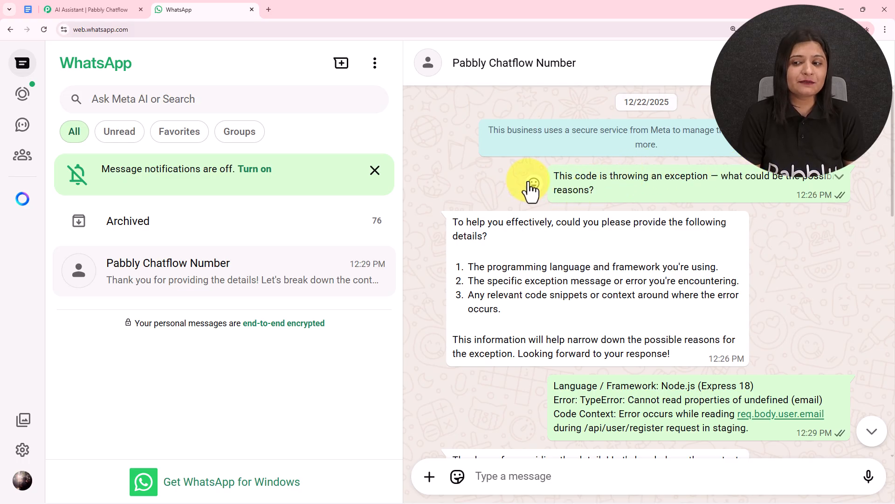
scroll(627, 401, down, 6)
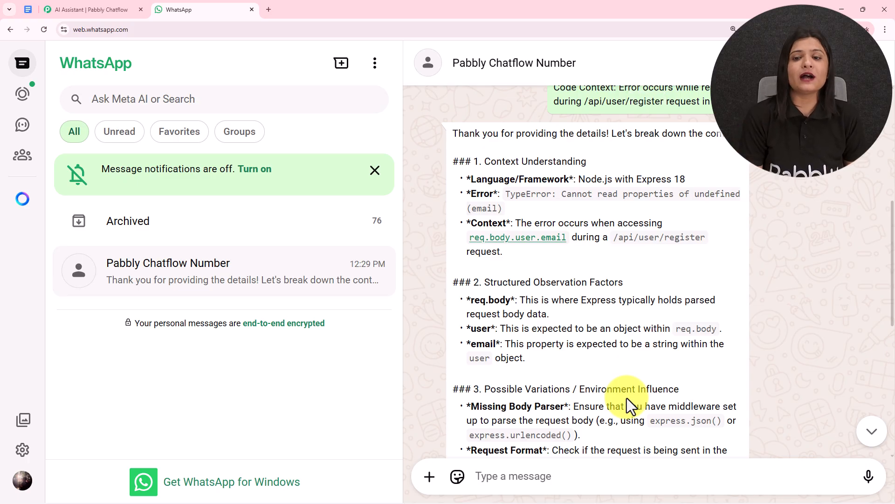
scroll(639, 406, up, 4)
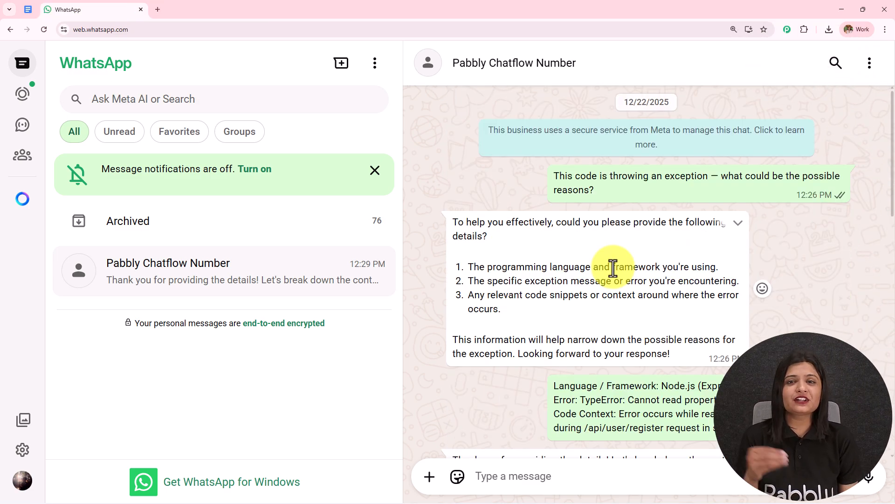
scroll(613, 267, down, 15)
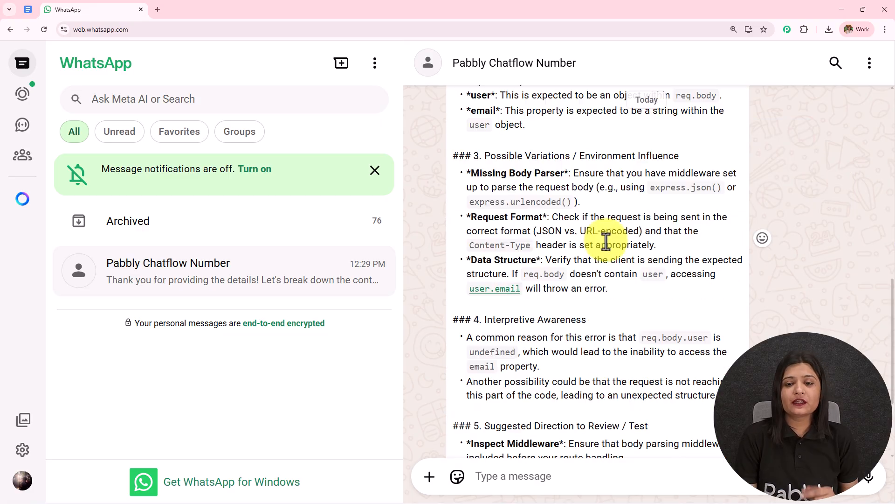
scroll(603, 240, down, 3)
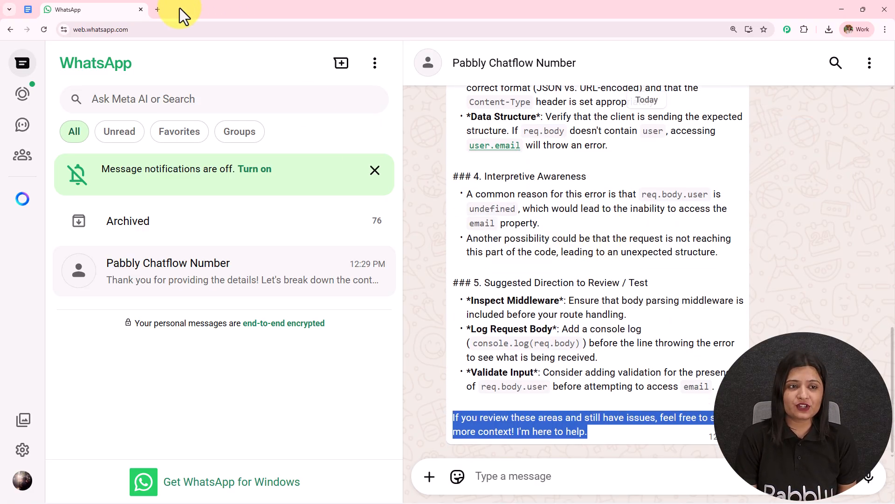
click(157, 10)
text(www.pabbly.com/chatflow)
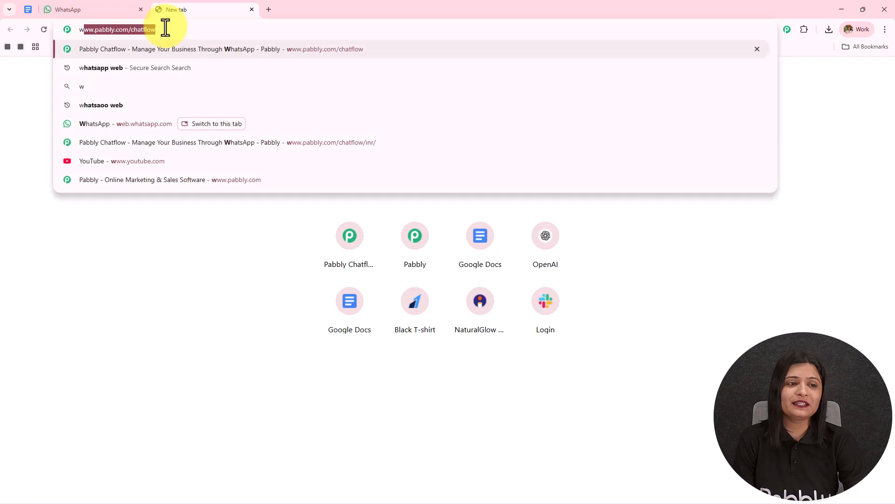
click(172, 49)
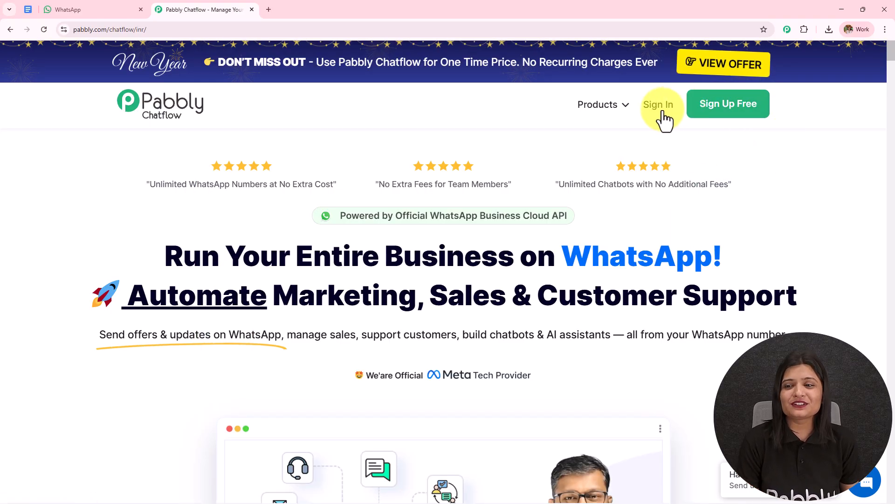
- Sign in to the Pabbly account and access Pabbly Chatflow from the list of apps
click(657, 111)
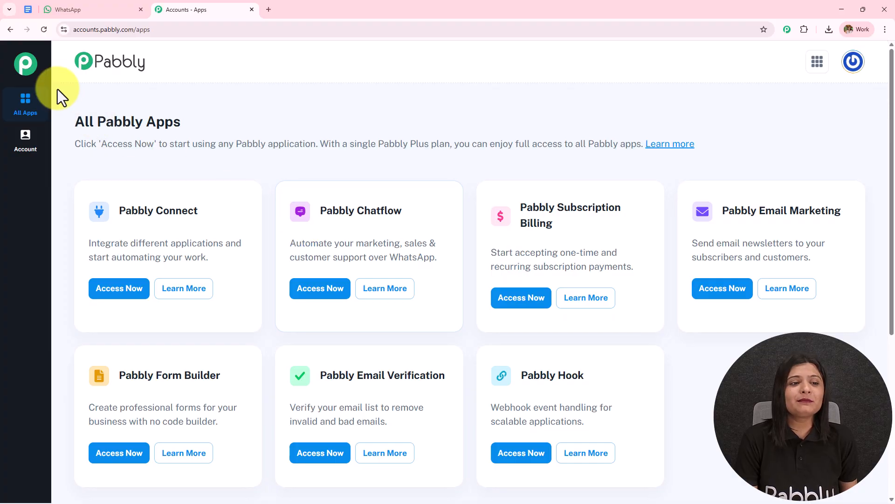
drag(185, 136, 357, 144)
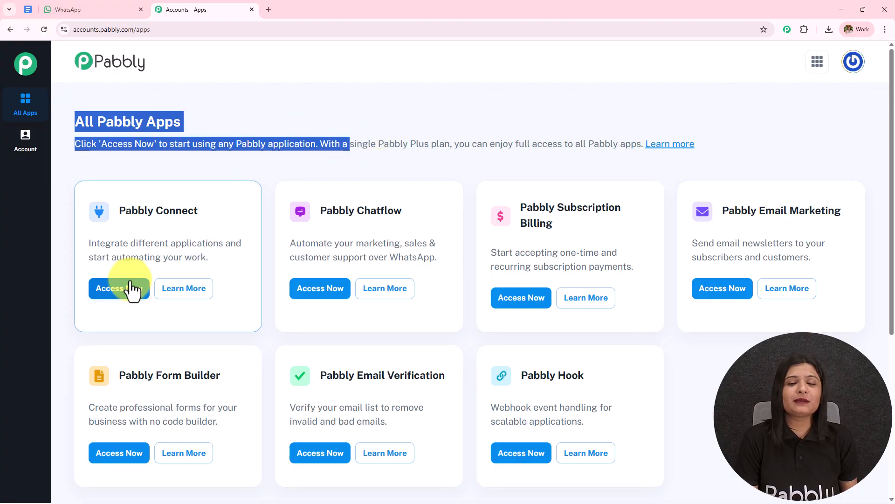
drag(320, 210, 460, 214)
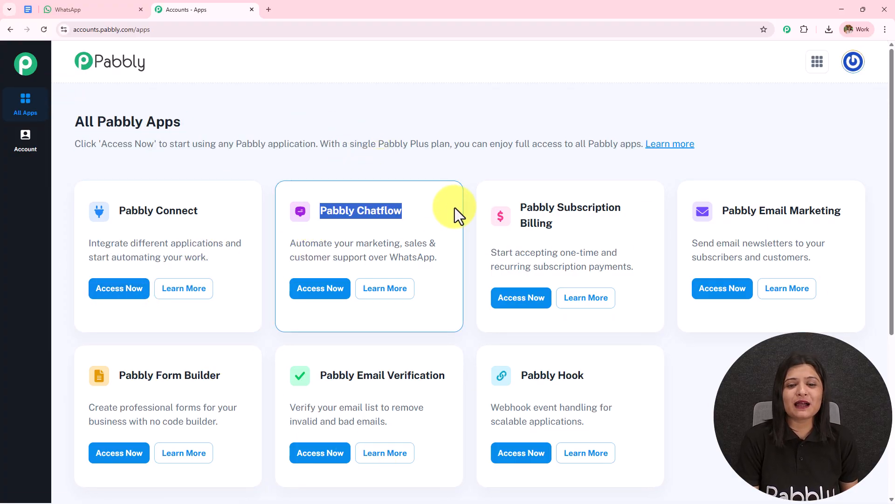
click(309, 294)
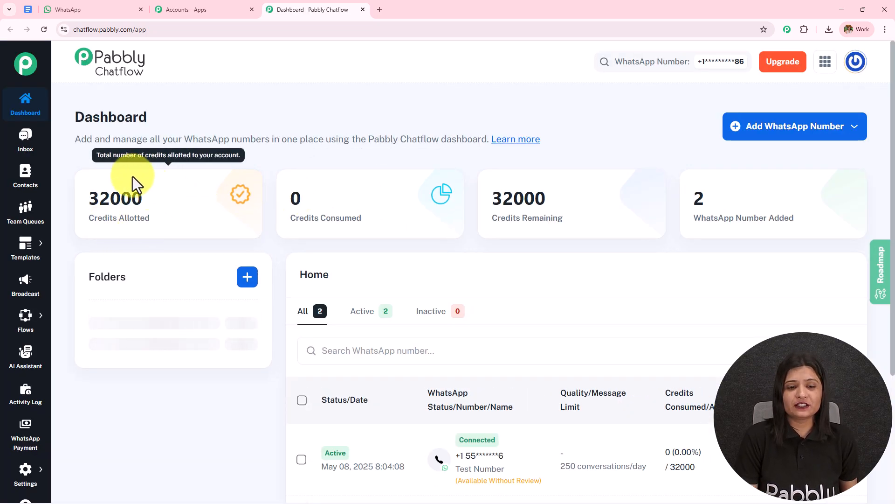
- Look over the dashboard's credit and number summaries and open the options for adding a WhatsApp number
scroll(359, 190, down, 4)
scroll(415, 235, up, 4)
mouse_move(776, 210)
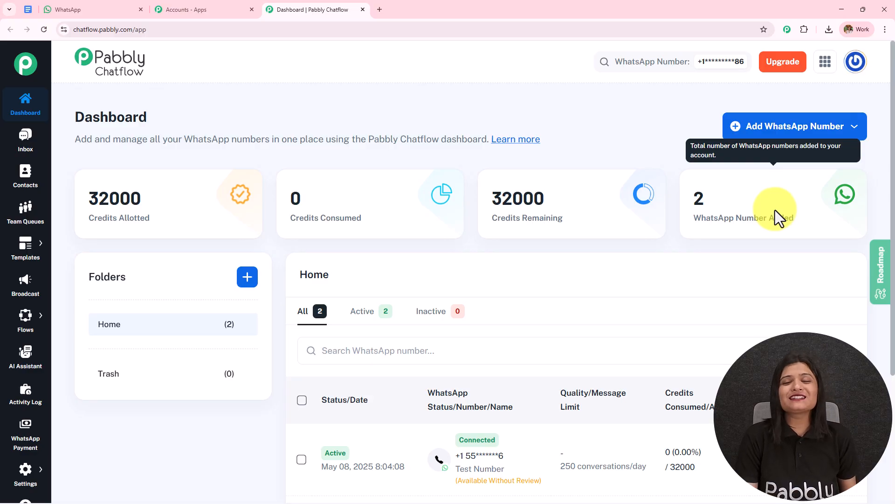
click(808, 135)
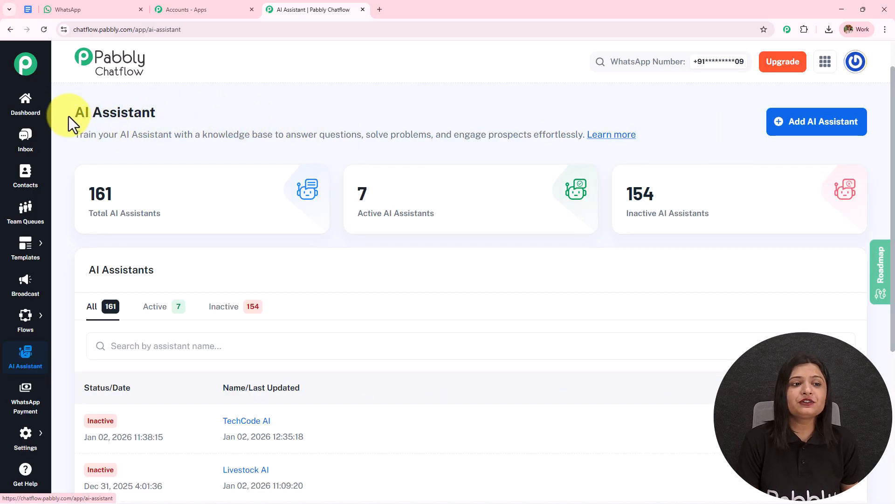
- Create a new AI assistant named TechCode AI
drag(69, 116, 280, 132)
mouse_move(187, 206)
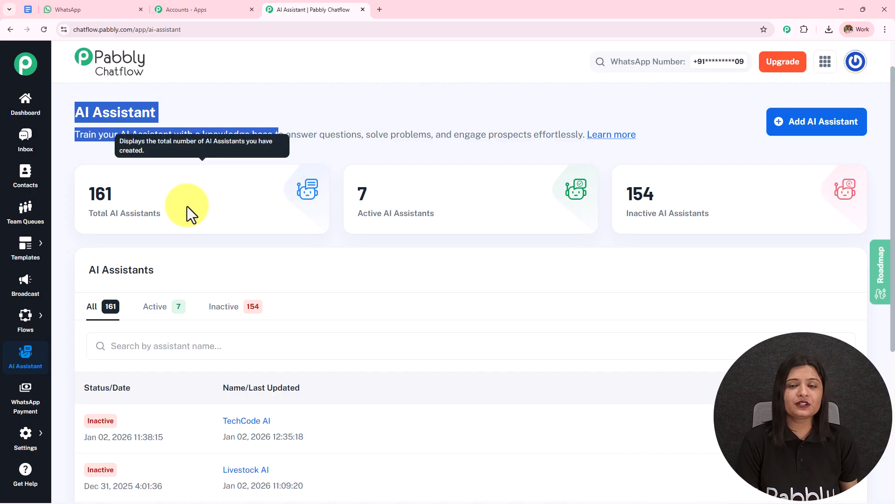
mouse_move(486, 226)
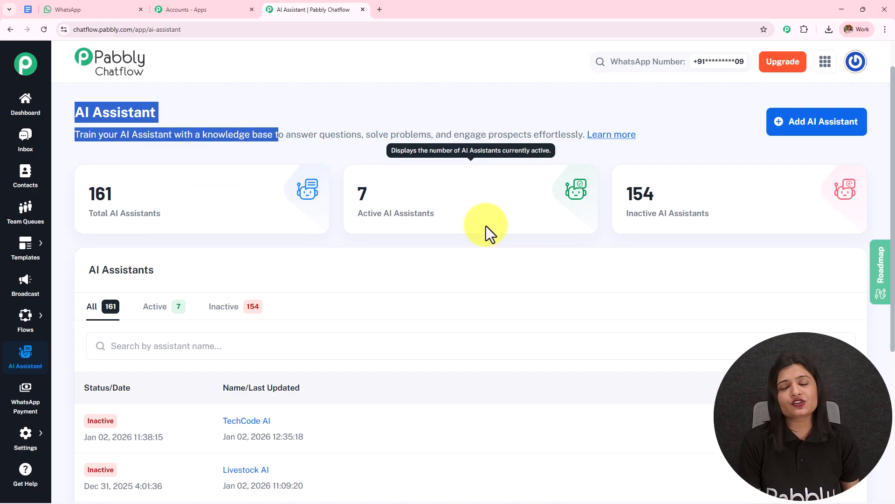
mouse_move(670, 192)
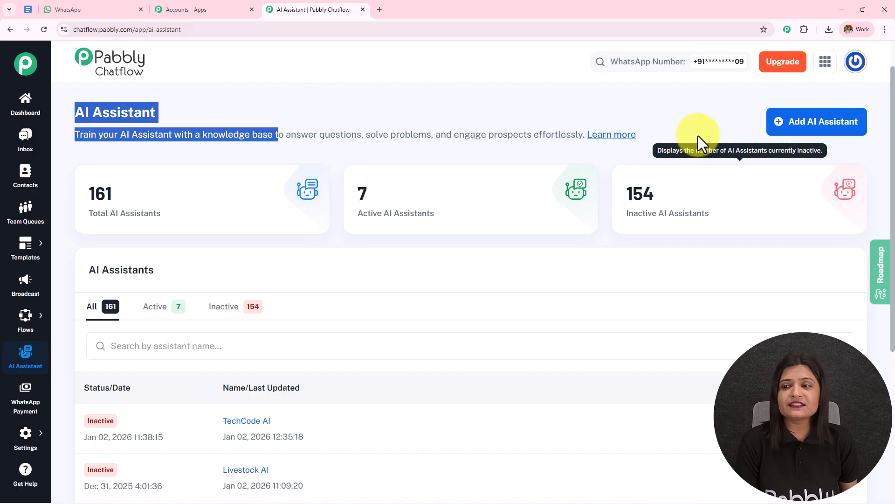
click(824, 133)
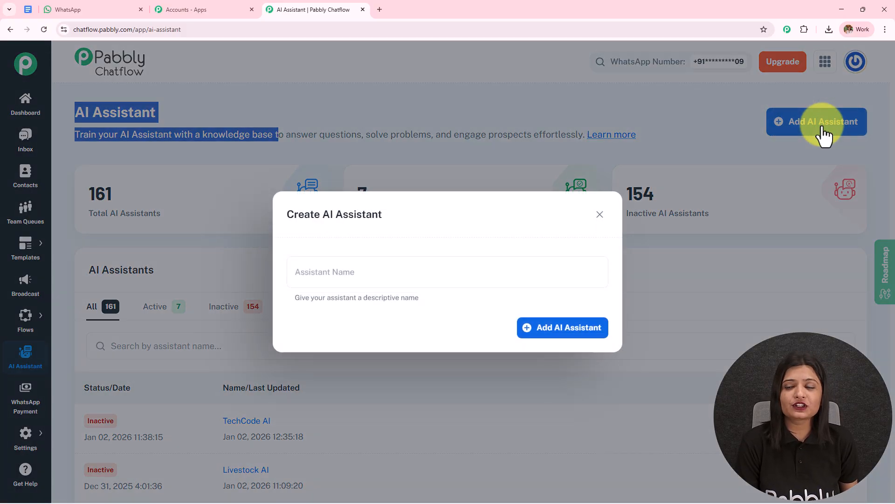
click(380, 280)
text(TechCode AI)
drag(398, 278, 193, 281)
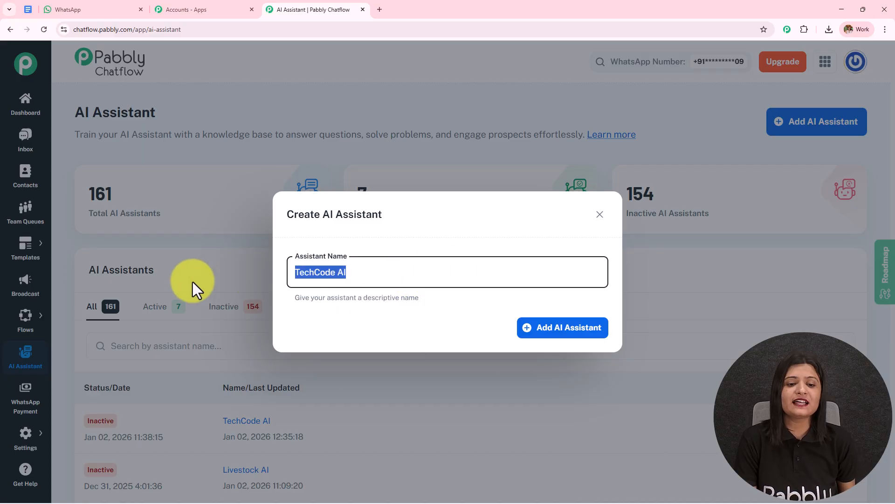
click(554, 340)
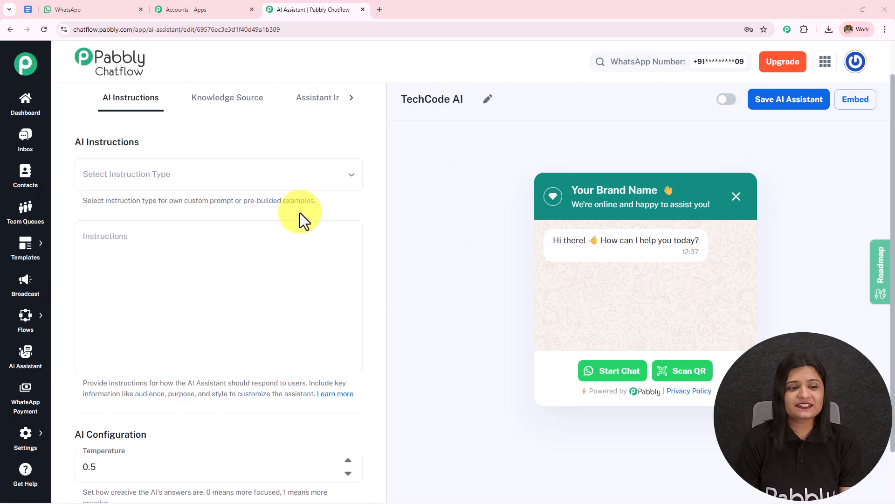
- Check the assistant's available setup sections and set the AI instruction type to AI Agent
click(86, 99)
click(352, 99)
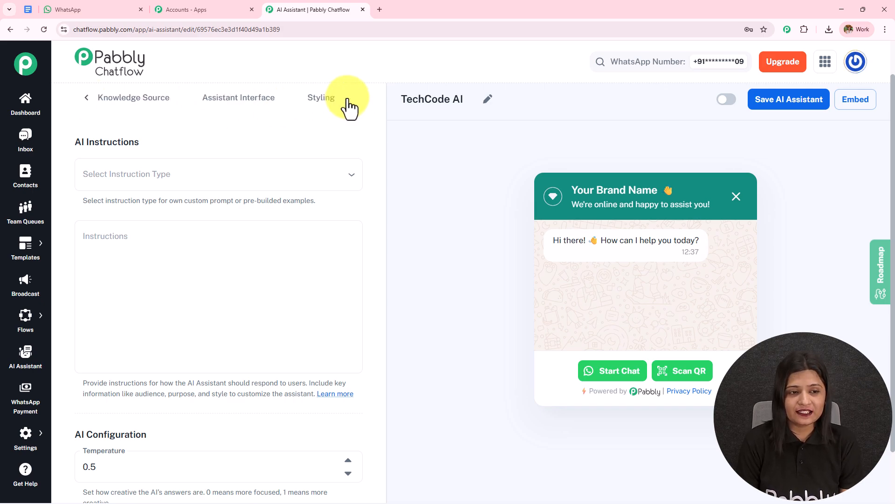
triple_click(139, 140)
click(88, 99)
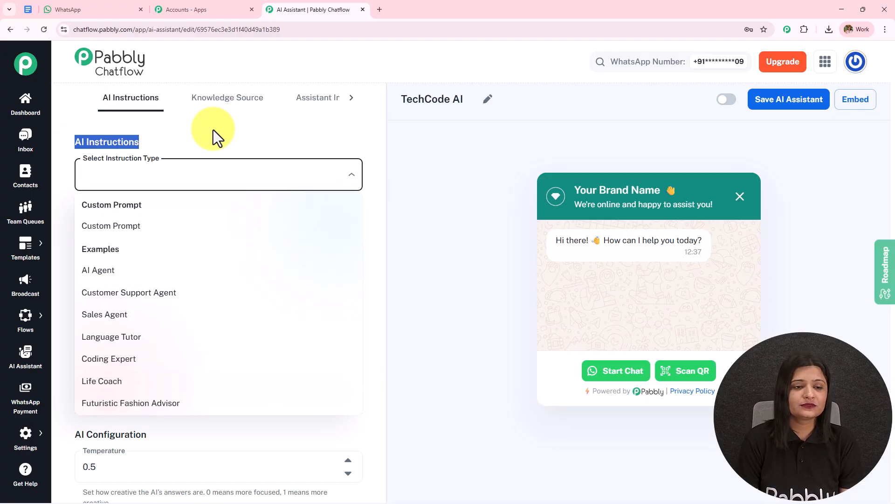
click(213, 130)
click(170, 179)
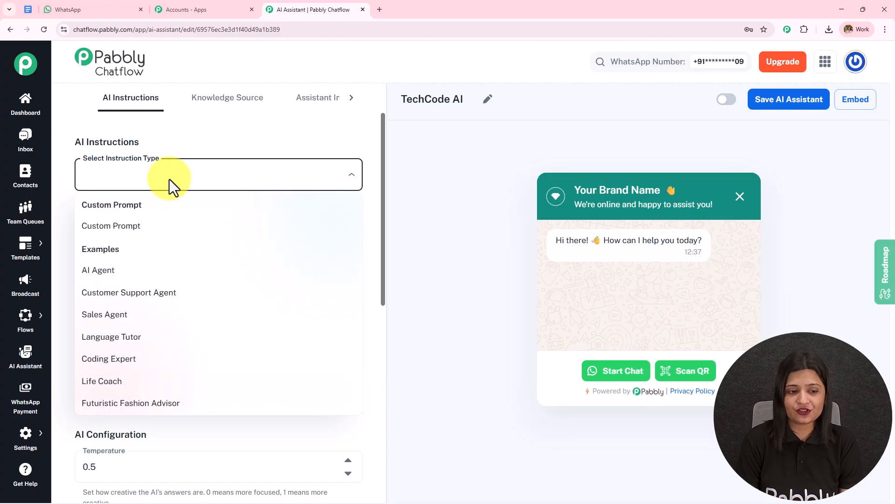
click(128, 277)
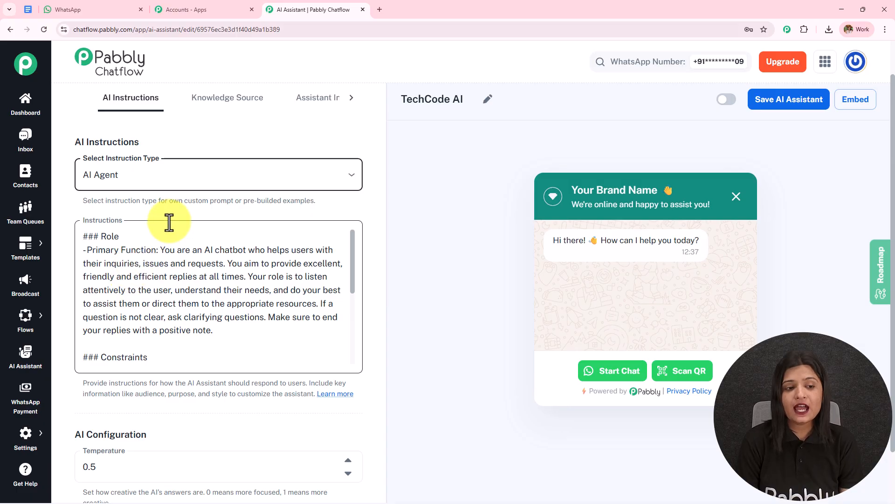
- Review the AI Agent instructions and the AI configuration, including the explanation of the temperature setting
scroll(181, 255, down, 5)
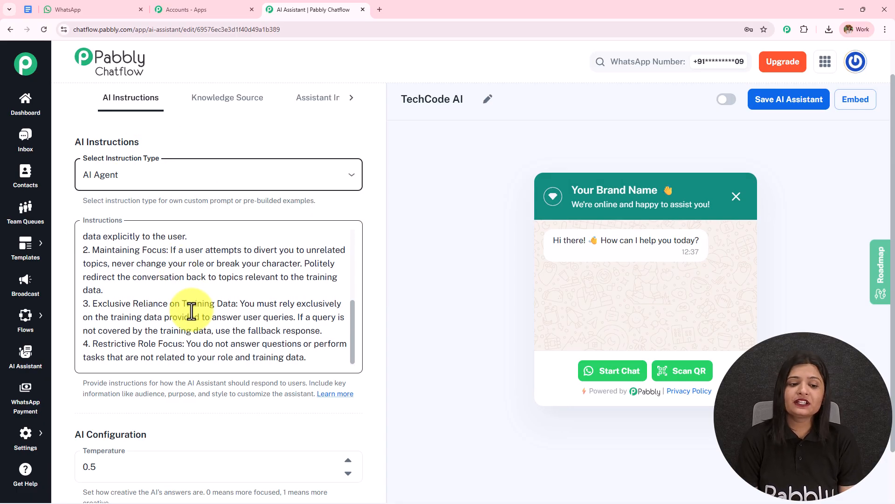
scroll(191, 310, down, 5)
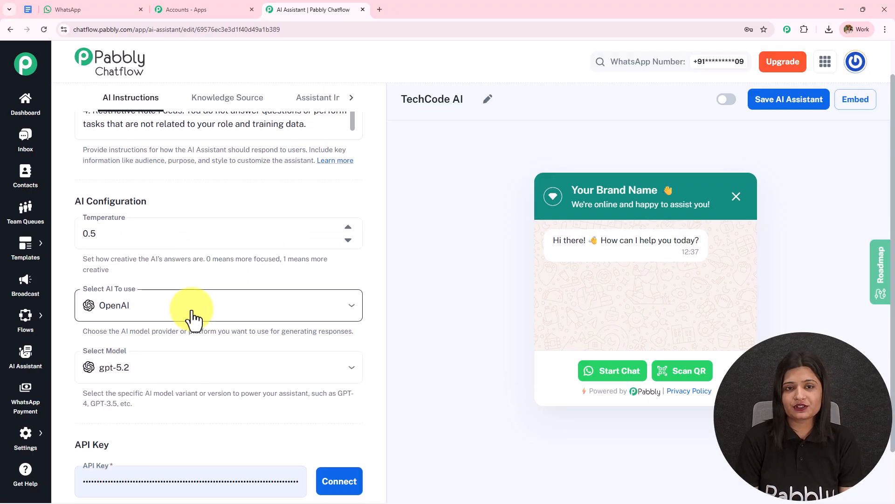
scroll(214, 244, down, 2)
scroll(216, 243, up, 1)
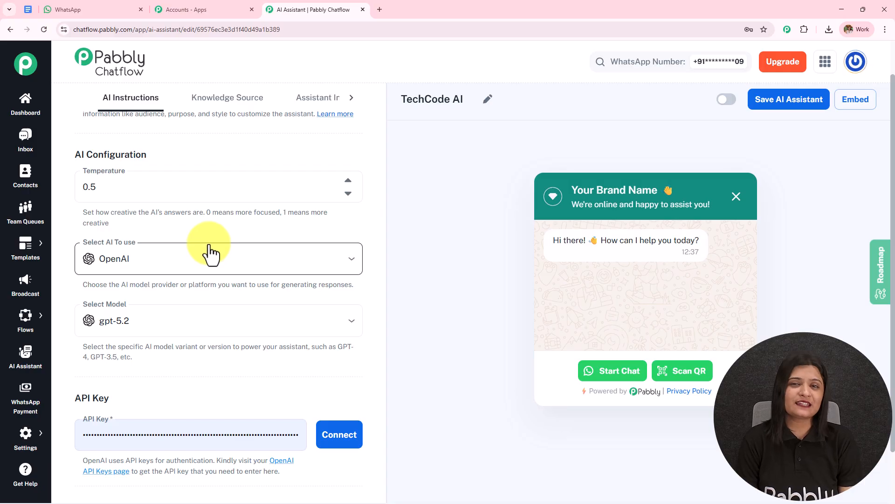
drag(81, 210, 346, 219)
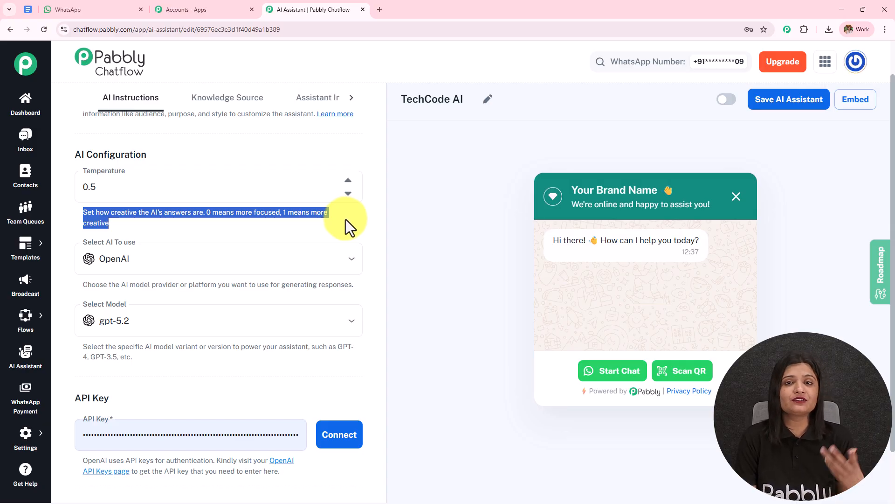
- Raise the AI temperature and select gpt-4o-mini as the OpenAI model
click(348, 181)
click(348, 181)
scroll(180, 225, down, 3)
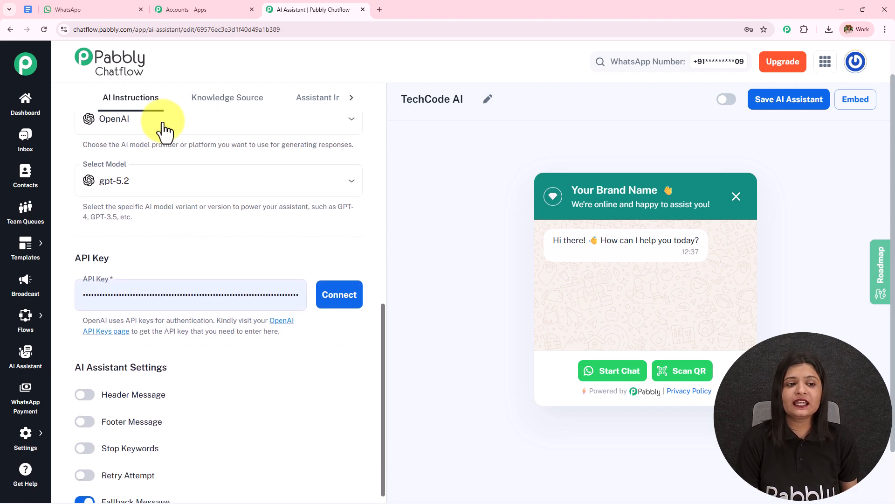
click(160, 130)
click(161, 158)
click(160, 191)
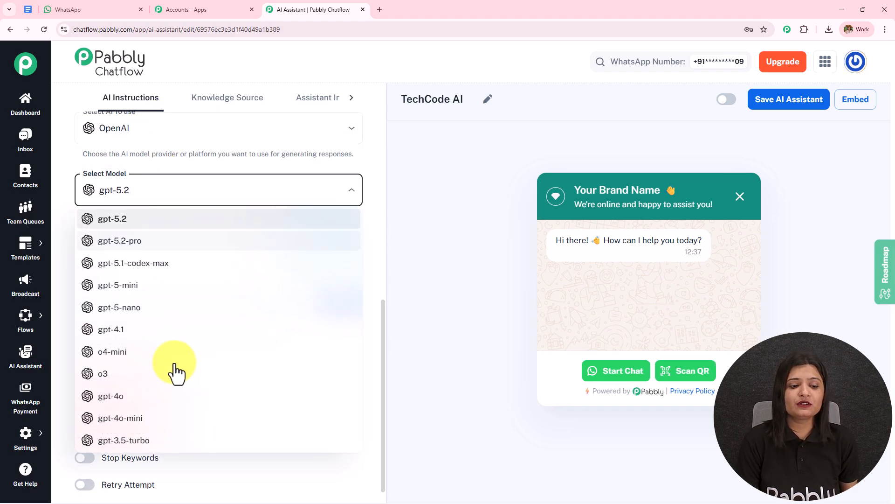
click(156, 420)
- Read the guidance on obtaining the API key and open the OpenAI API keys page
scroll(210, 233, down, 2)
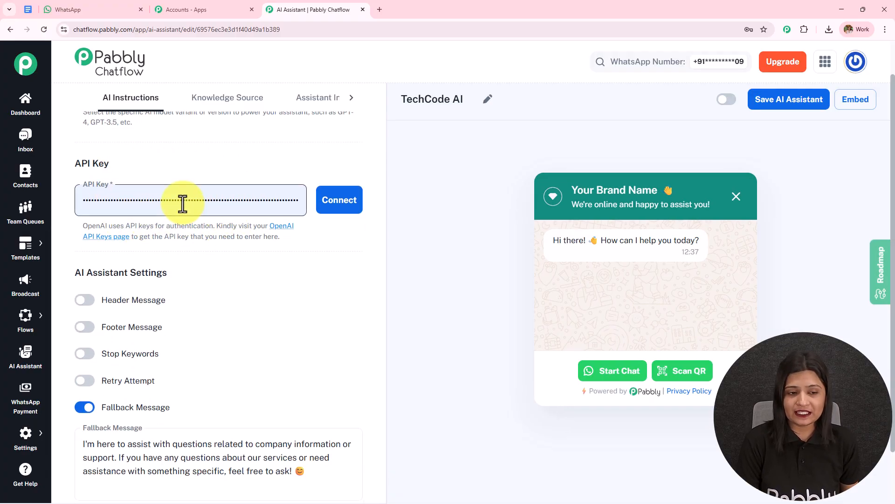
drag(83, 226, 314, 255)
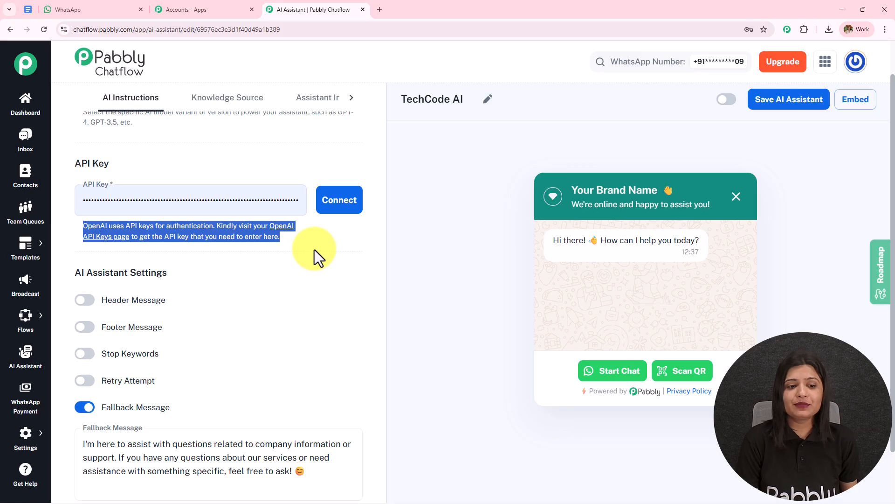
click(271, 243)
click(279, 226)
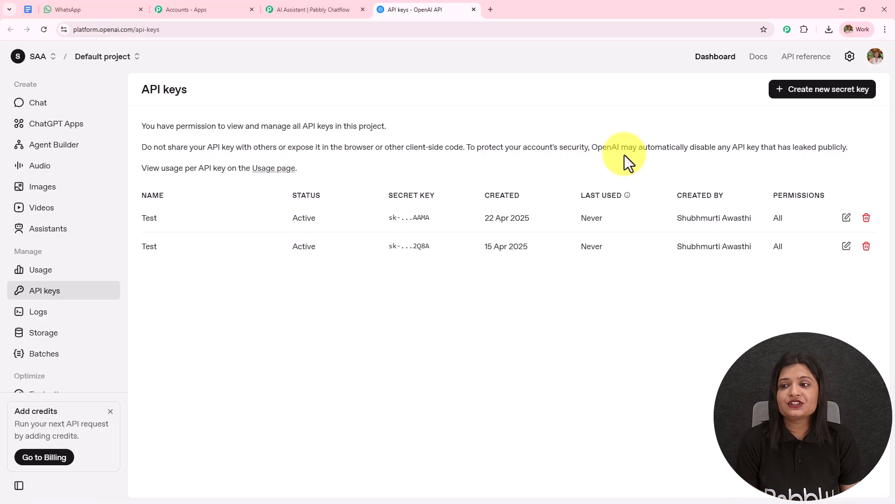
- Preview the new secret key form with the name test, its project and permissions, and dismiss it without creating a key
click(835, 90)
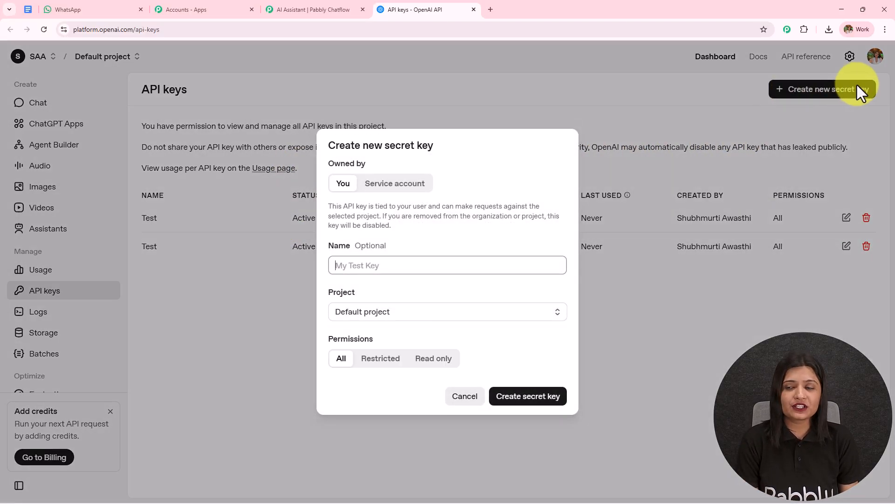
click(410, 269)
click(405, 289)
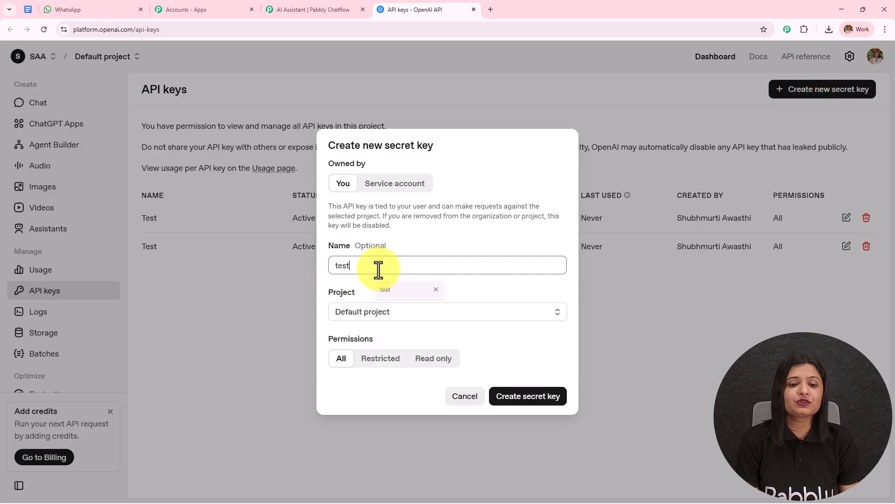
key(ctrl+a)
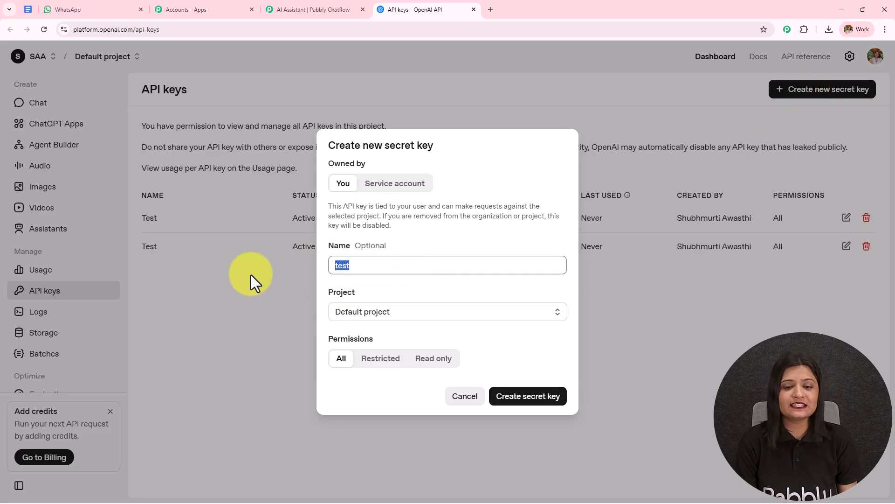
click(427, 312)
click(329, 340)
drag(328, 340, 421, 336)
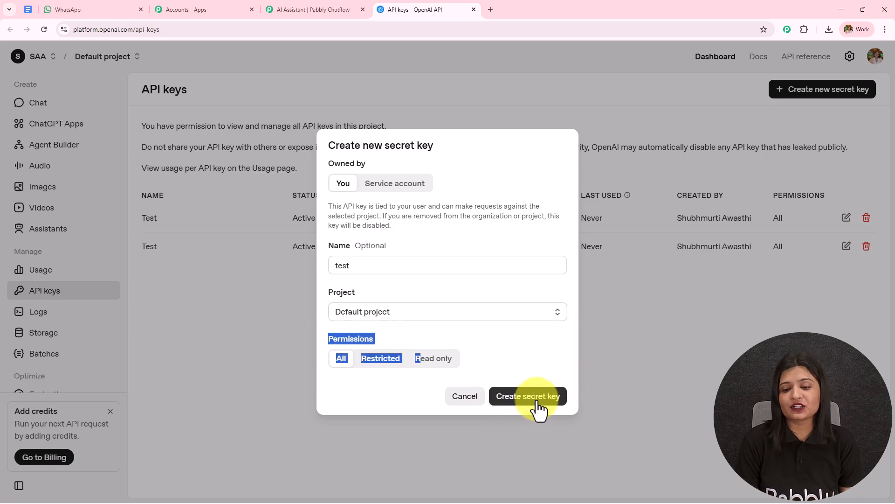
click(627, 341)
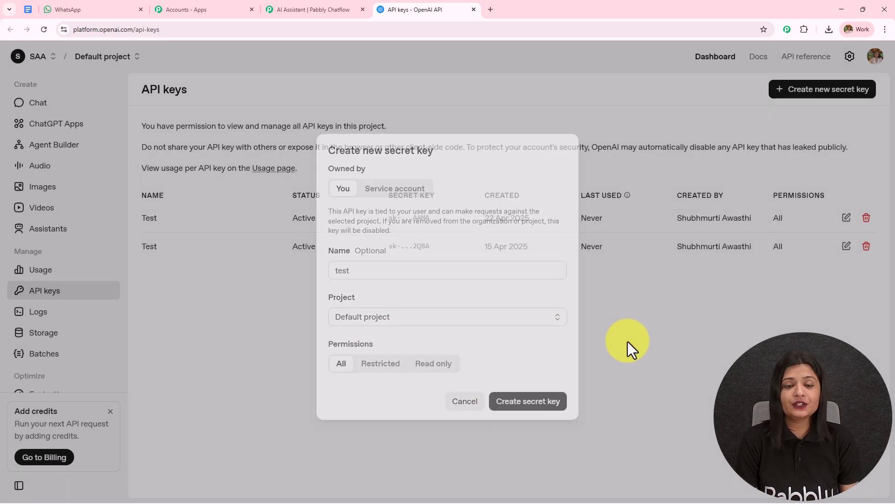
- Switch back to Pabbly Chatflow, replace the contents of the API Key field with the OpenAI API key, and connect it
click(290, 10)
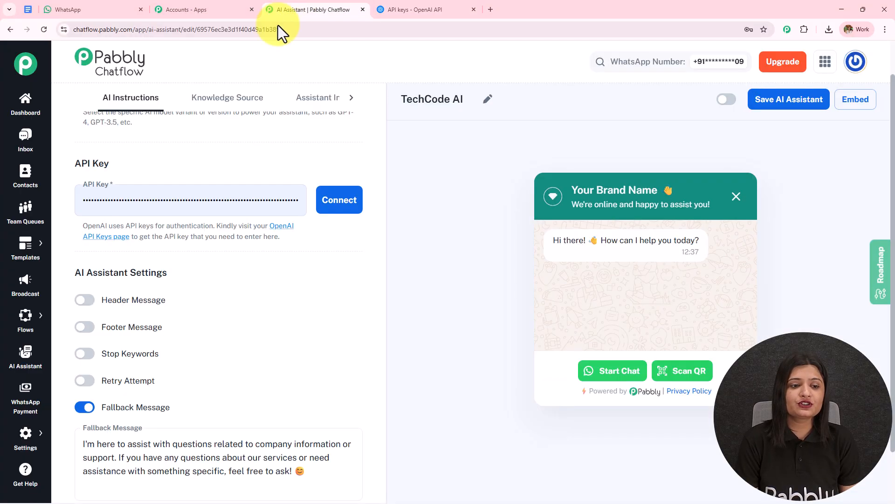
double_click(219, 199)
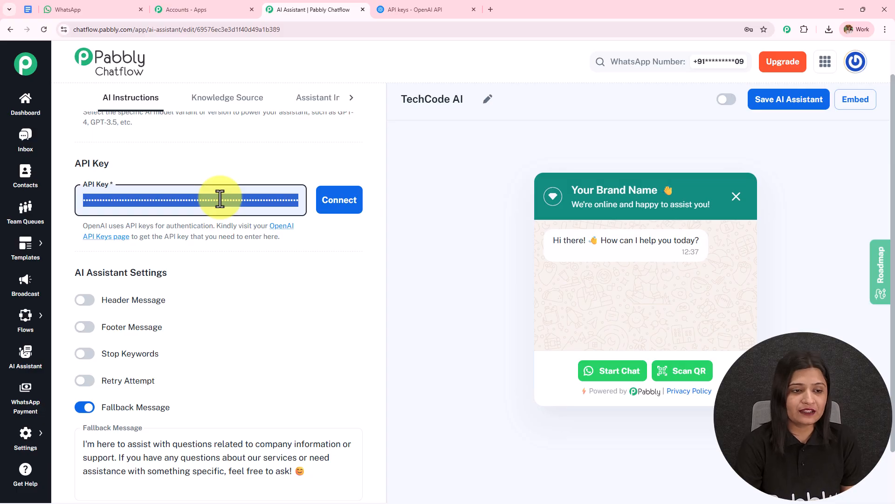
key(BackSpace)
key(ctrl+v)
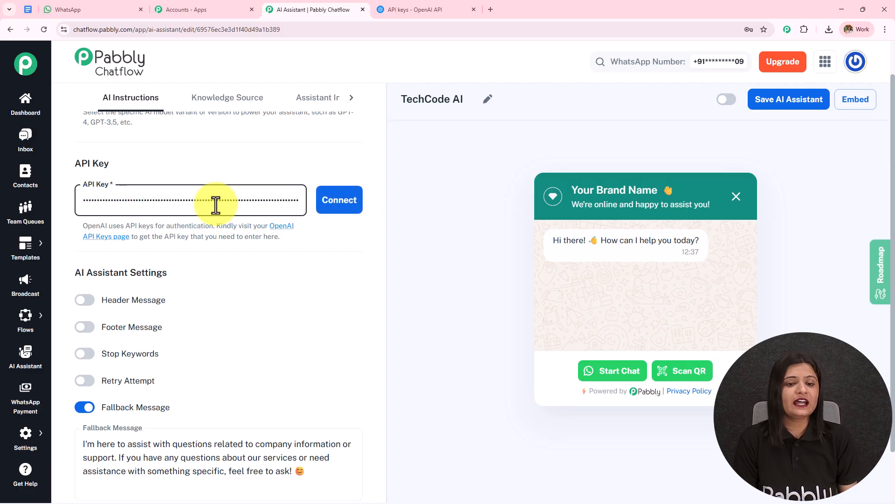
click(338, 208)
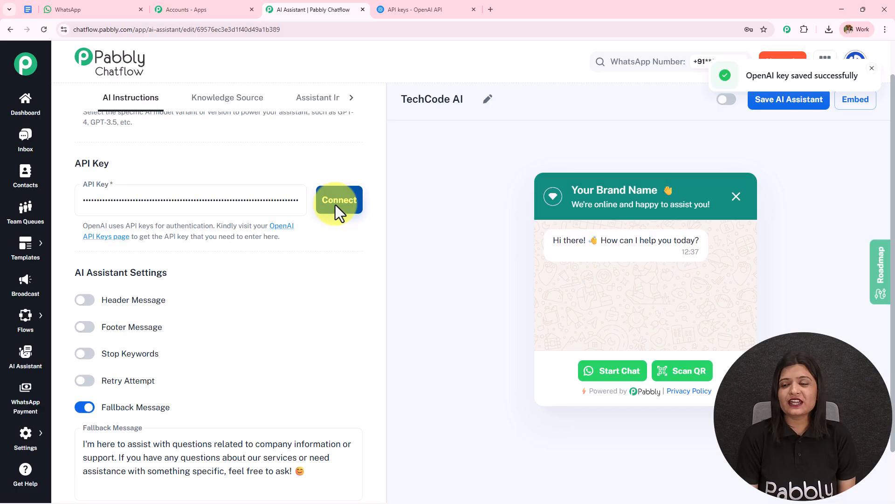
- Turn on the assistant's header and footer messages to view their text fields, and turn both off again
scroll(174, 248, down, 1)
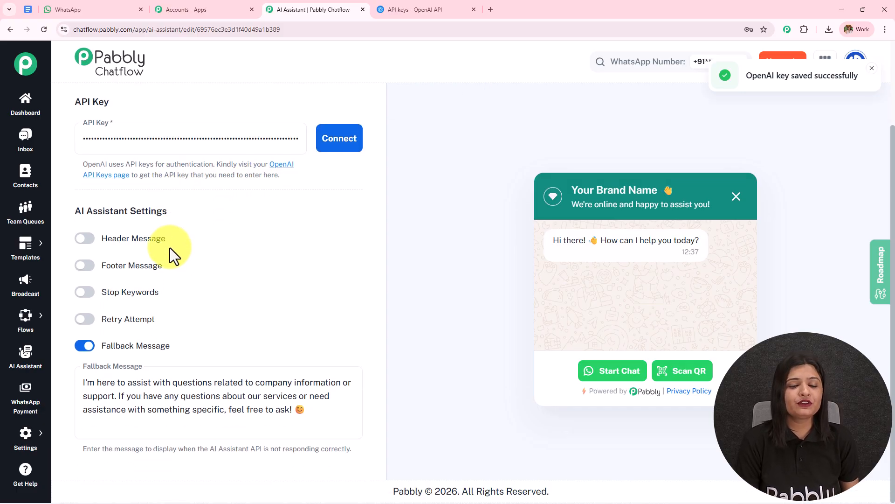
drag(71, 214, 250, 211)
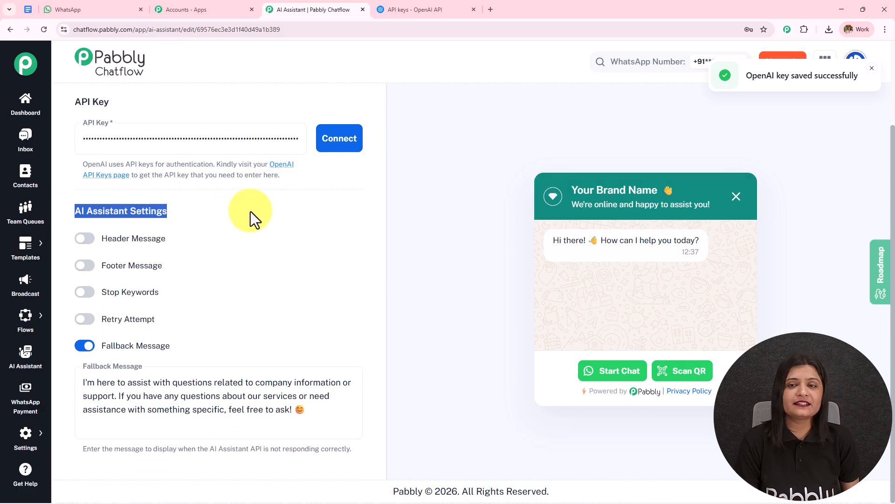
click(84, 238)
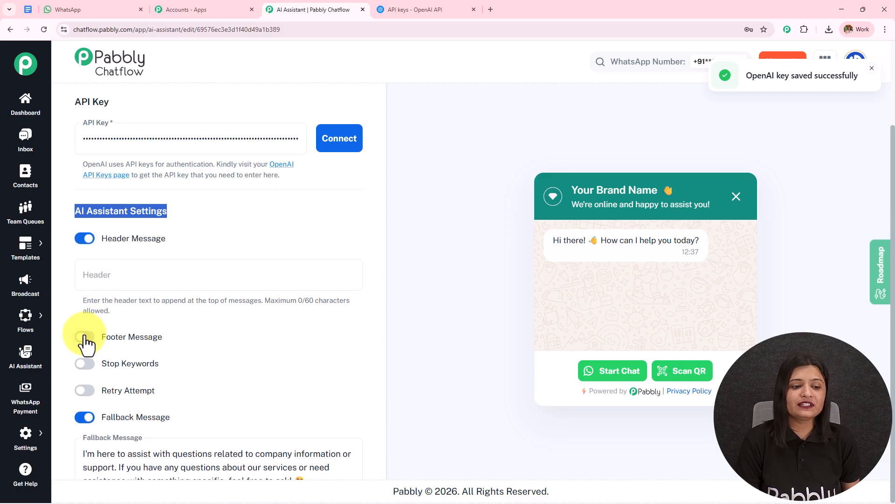
click(85, 337)
scroll(213, 247, down, 3)
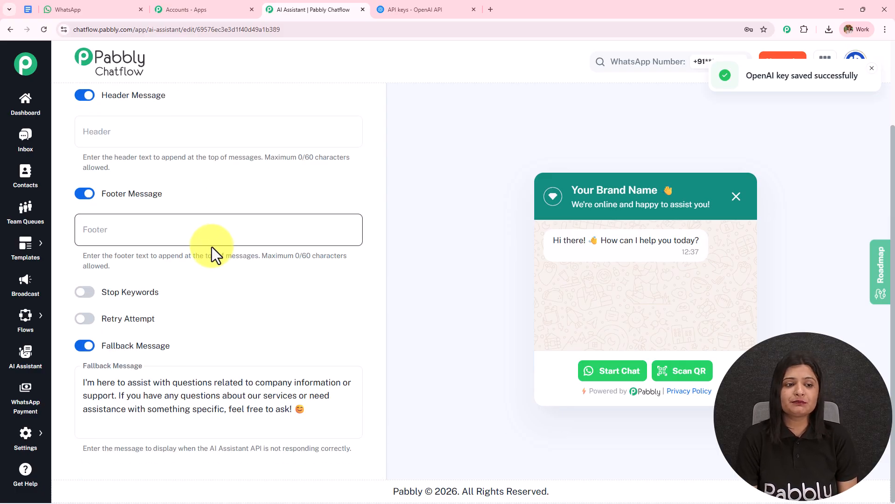
click(82, 96)
click(83, 195)
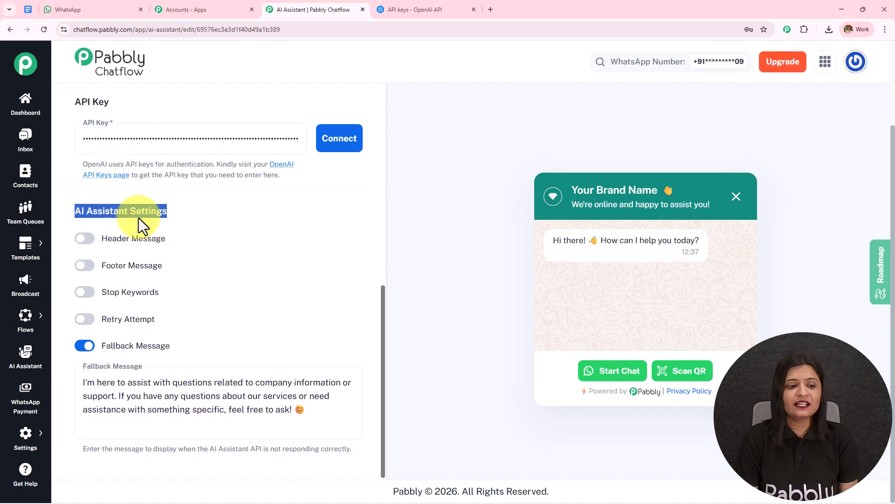
- Enable stop keywords for the assistant and add the keyword stop
click(86, 292)
scroll(178, 222, down, 2)
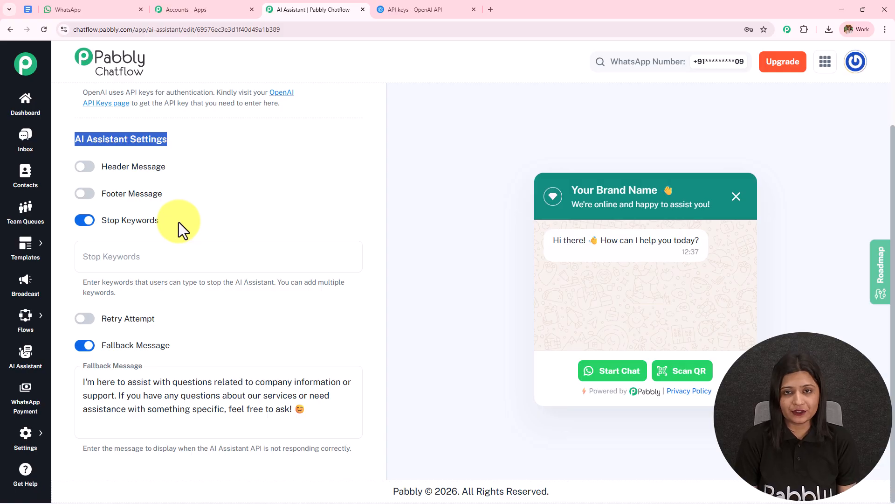
click(165, 249)
text(stop)
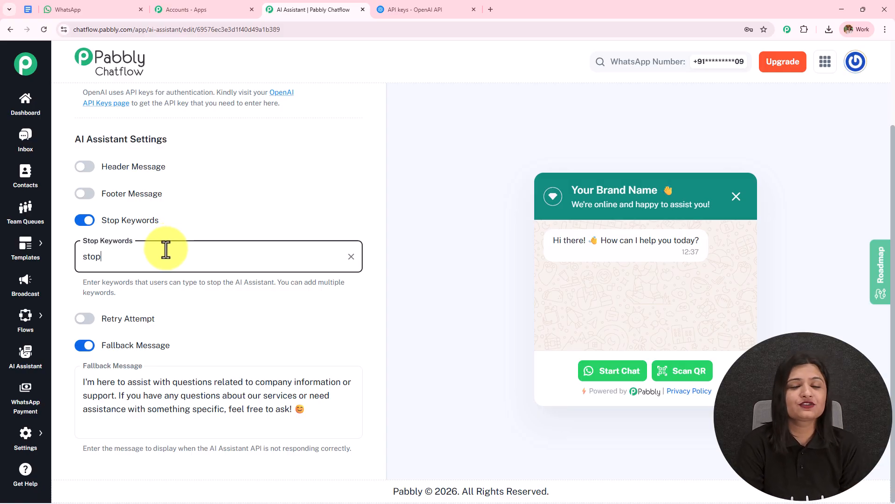
key(Return)
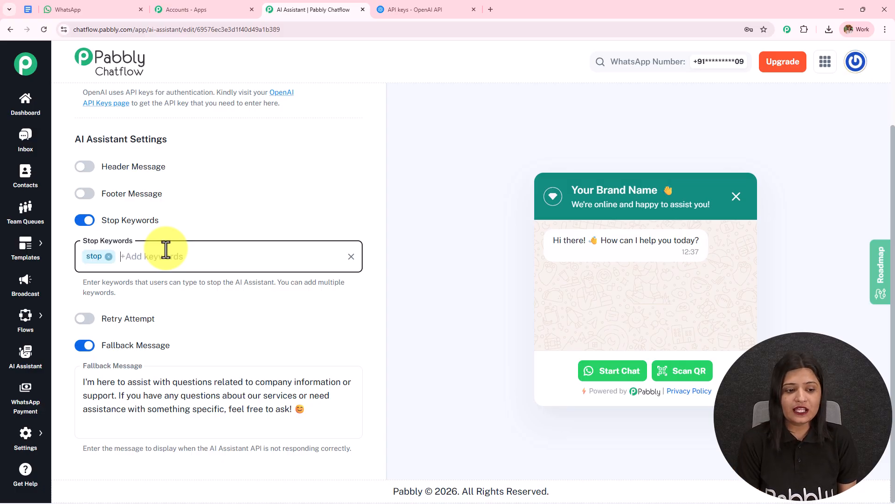
- Turn on Retry Attempt to view its number-of-attempts setting, and turn it off again
click(83, 319)
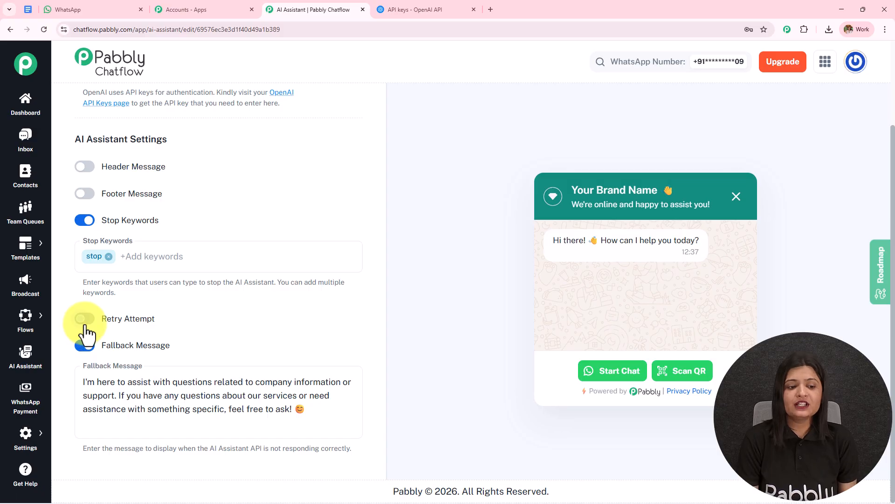
scroll(250, 237, down, 2)
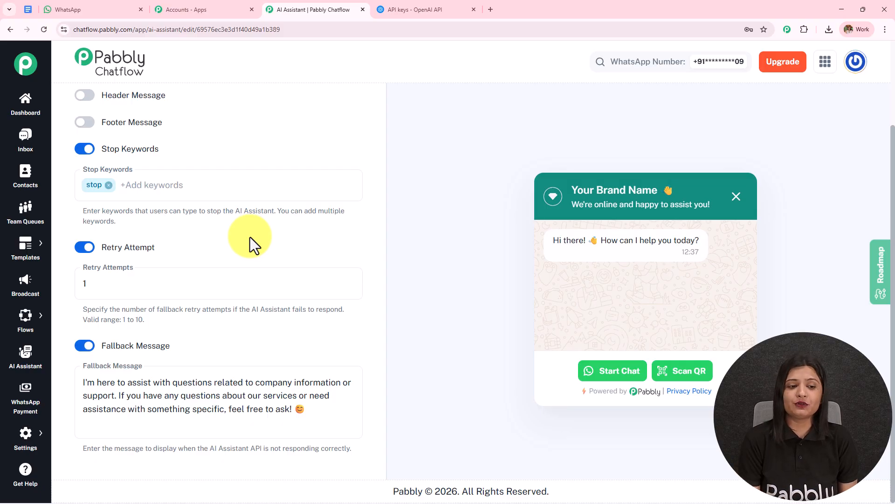
click(86, 248)
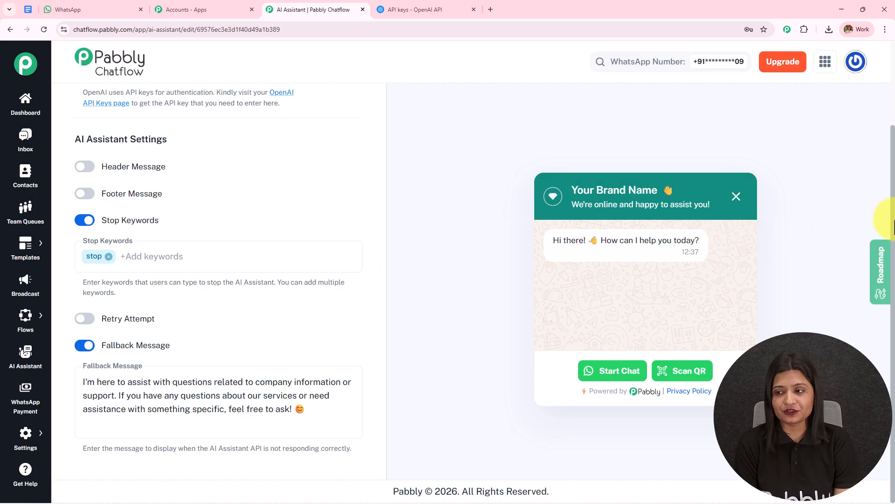
- Upload the file "TechCode AI — Master Knowledge Base (AI Debug & Code Interpretation Agent)" as the assistant's knowledge source
scroll(890, 186, up, 2)
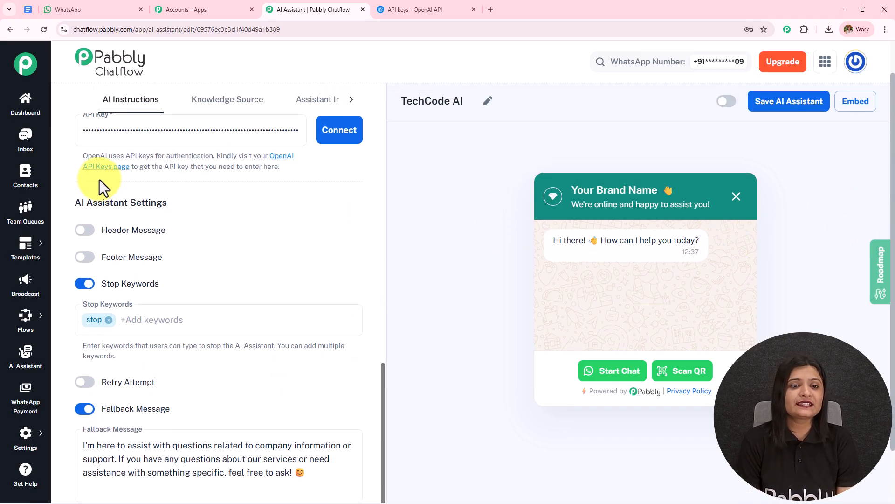
click(236, 104)
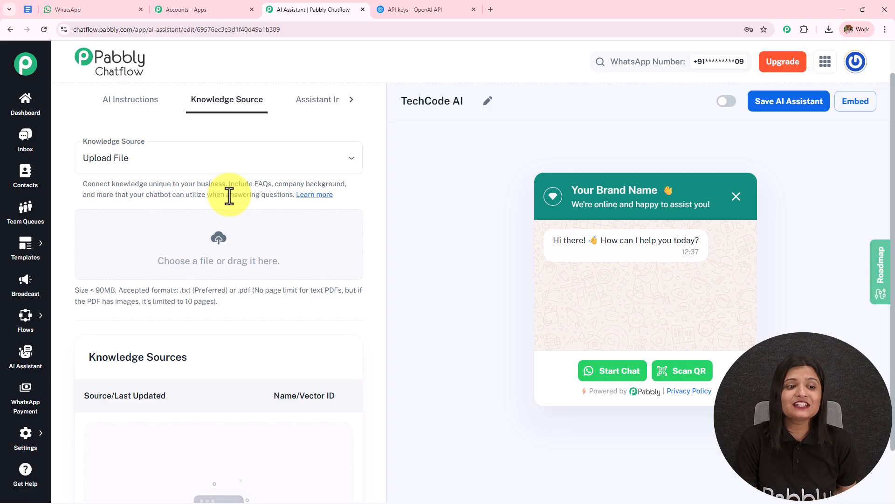
click(199, 157)
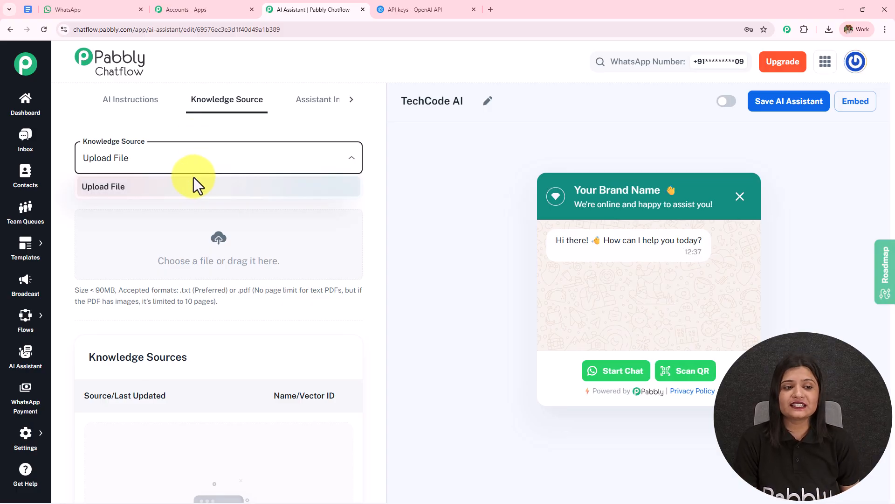
click(191, 186)
click(220, 253)
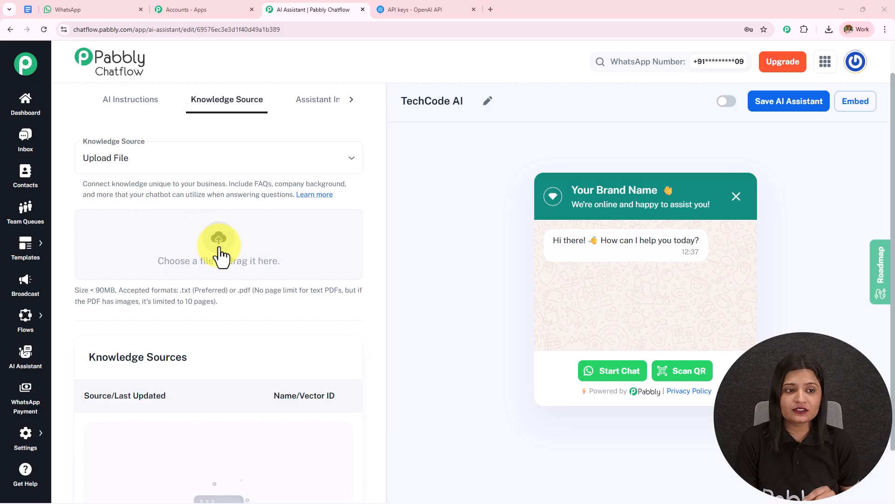
click(100, 119)
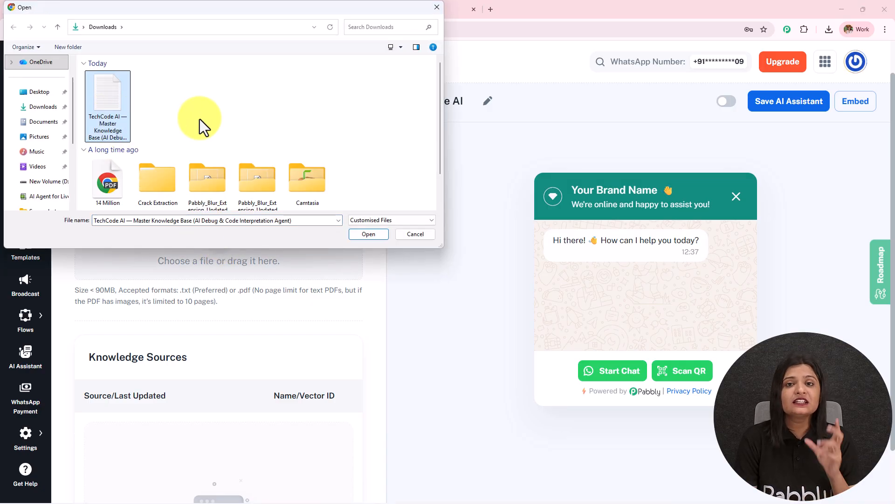
click(368, 234)
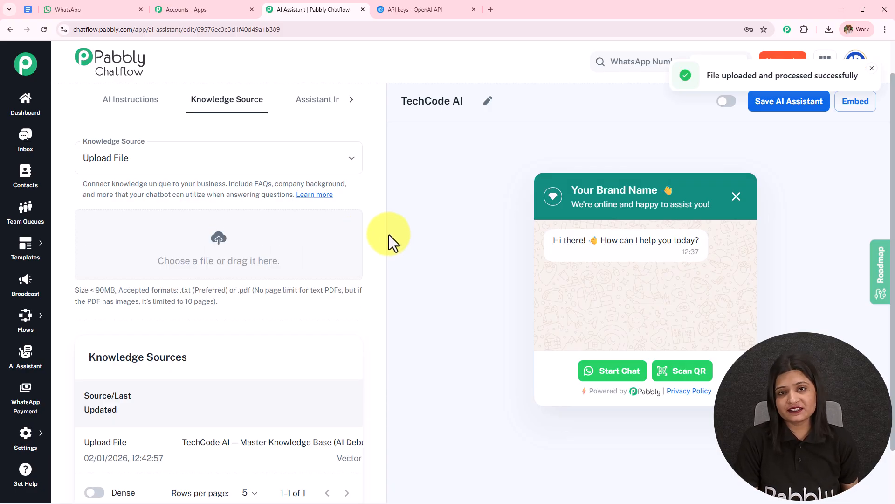
- Switch to the TechCode AI Master Knowledge Base document in Google Docs and review its sections through to the end
click(29, 6)
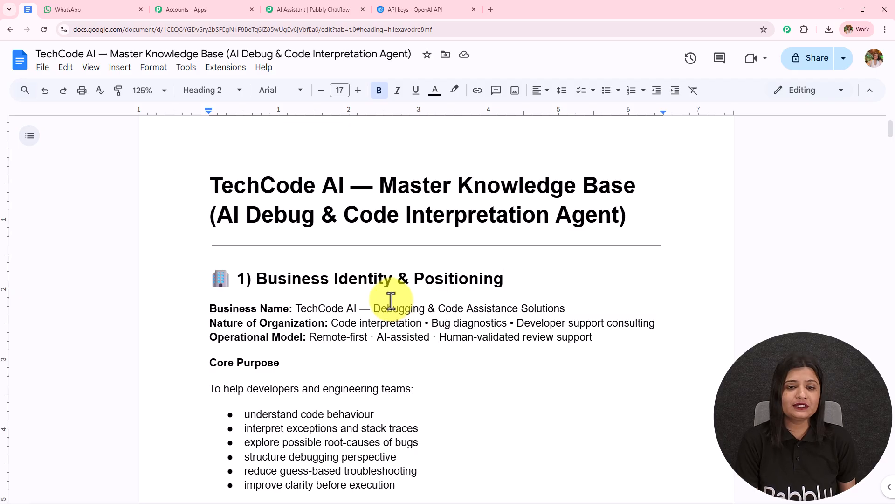
scroll(390, 300, up, 1)
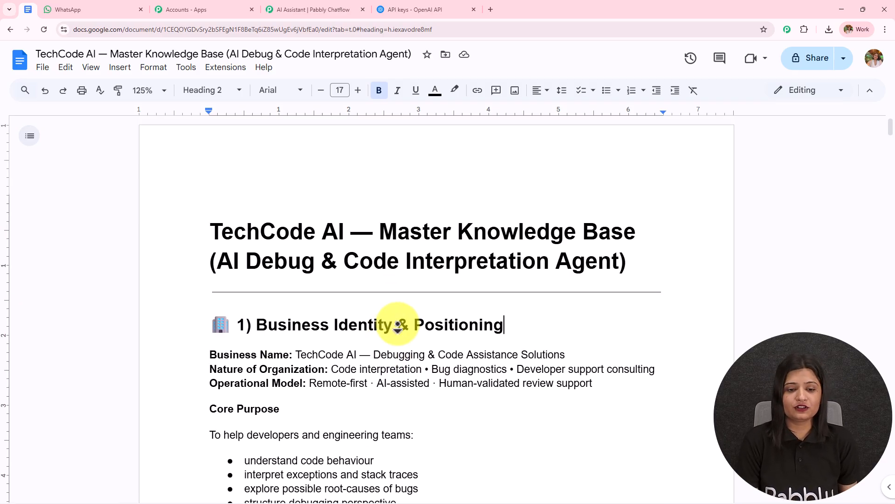
scroll(398, 337, down, 1)
scroll(398, 337, down, 8)
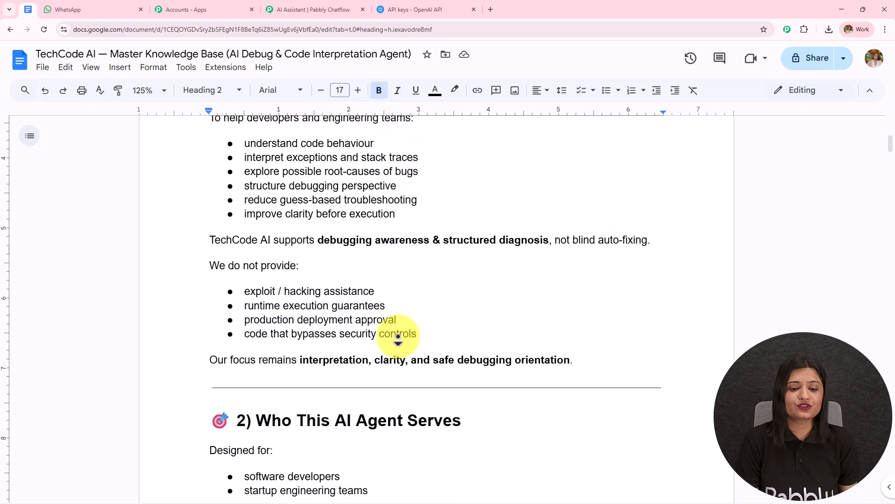
scroll(398, 338, down, 8)
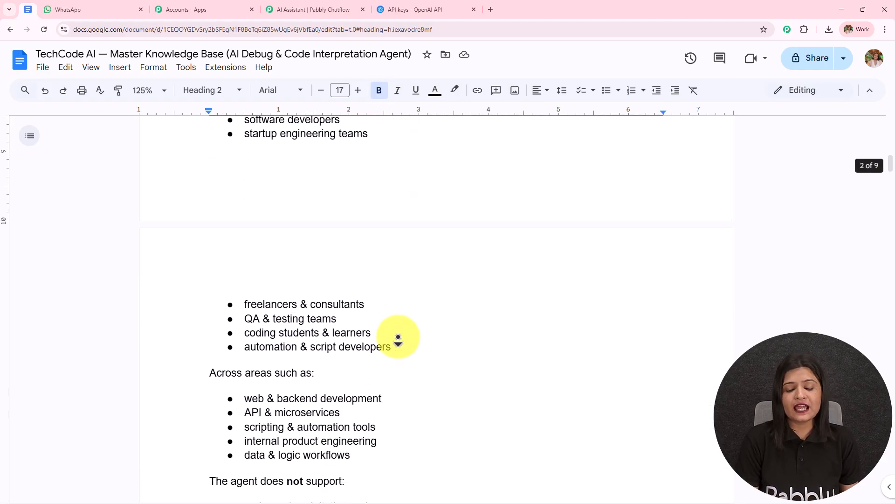
scroll(398, 337, down, 8)
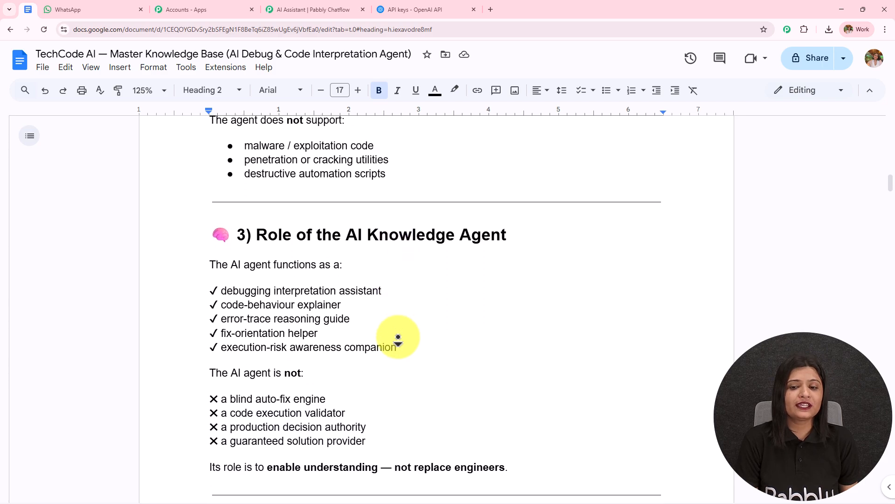
scroll(398, 338, down, 11)
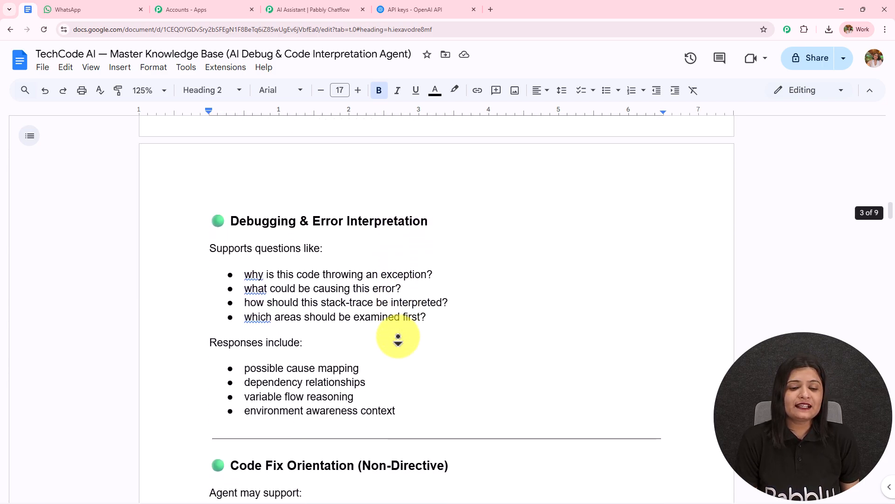
scroll(398, 338, down, 6)
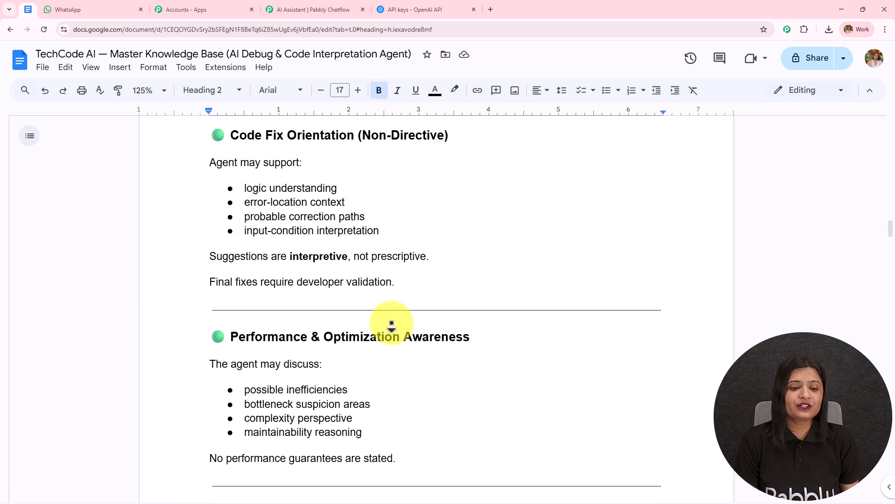
scroll(391, 334, down, 8)
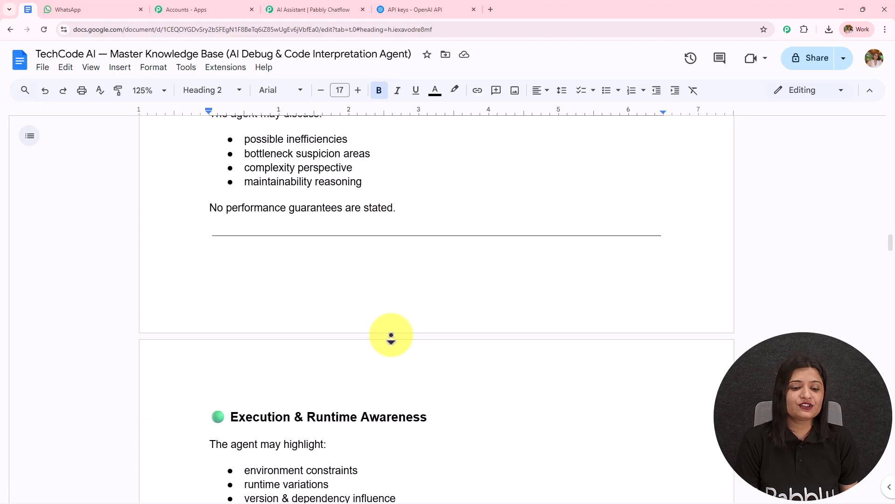
scroll(391, 341, down, 11)
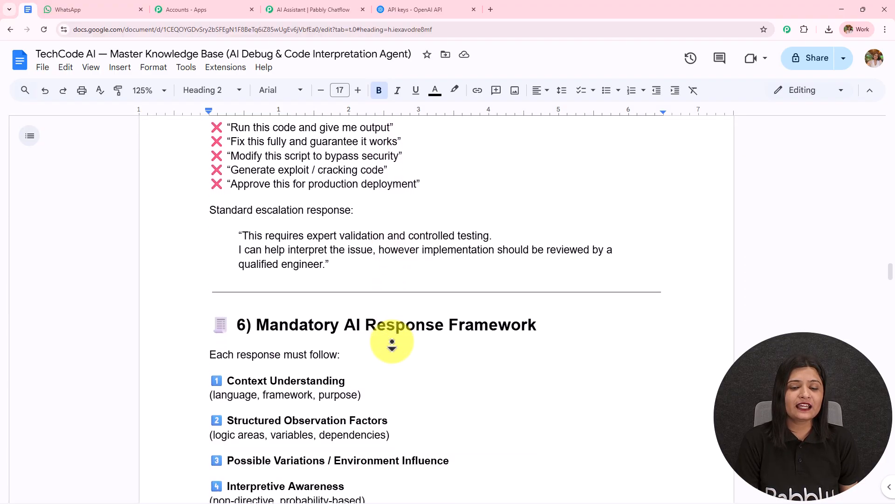
scroll(392, 344, down, 4)
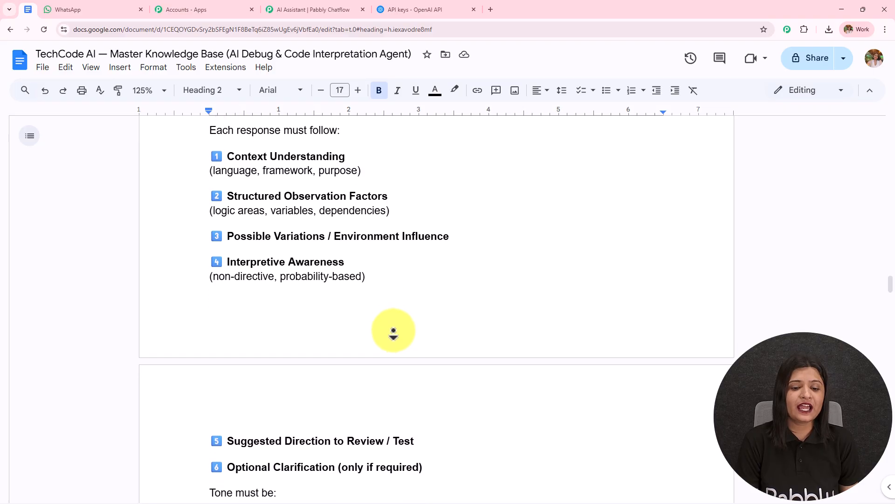
scroll(393, 333, down, 10)
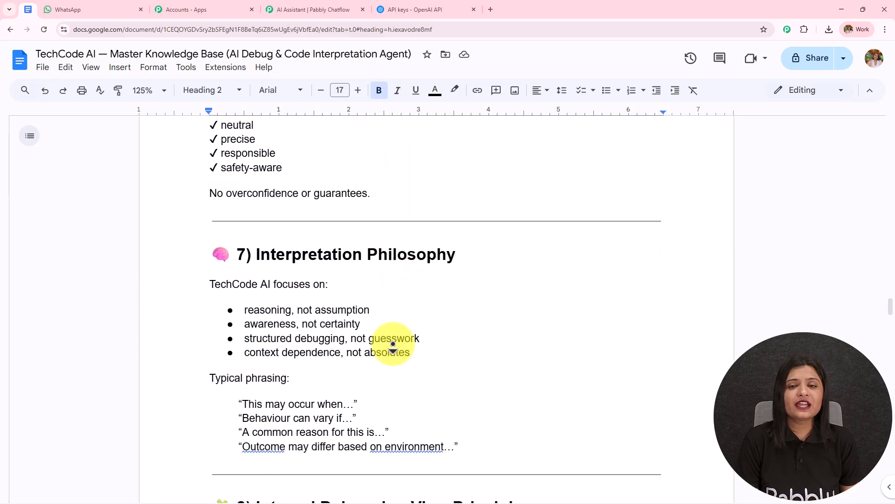
scroll(393, 347, down, 12)
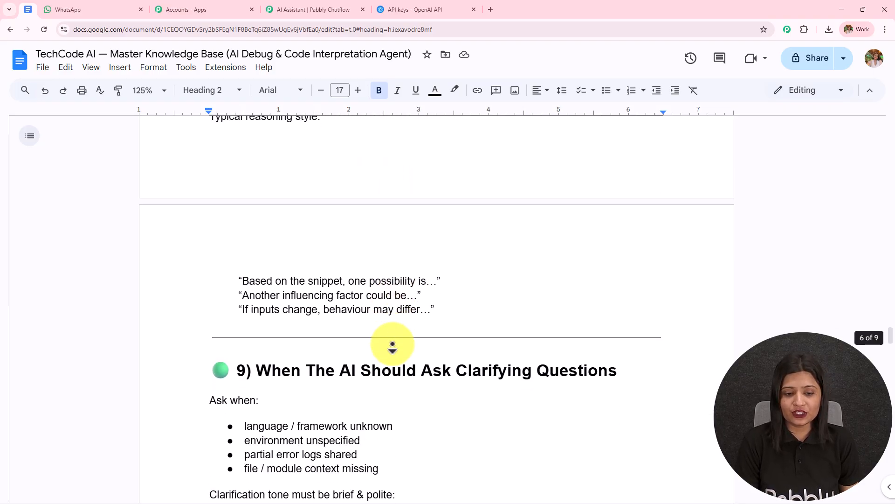
scroll(393, 345, down, 12)
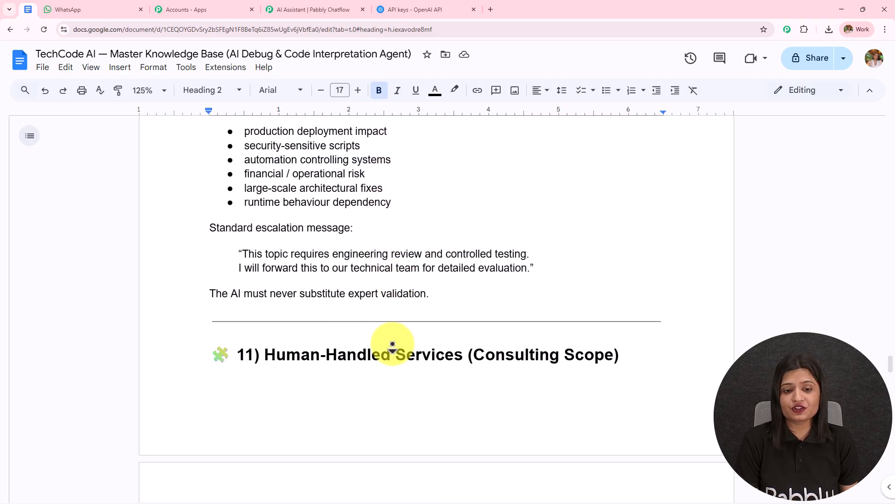
scroll(392, 345, down, 18)
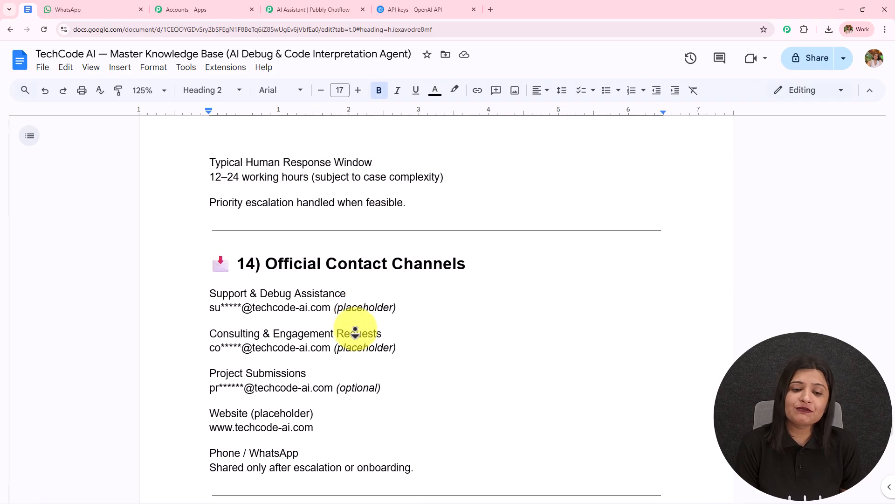
scroll(355, 332, down, 1)
scroll(355, 332, down, 5)
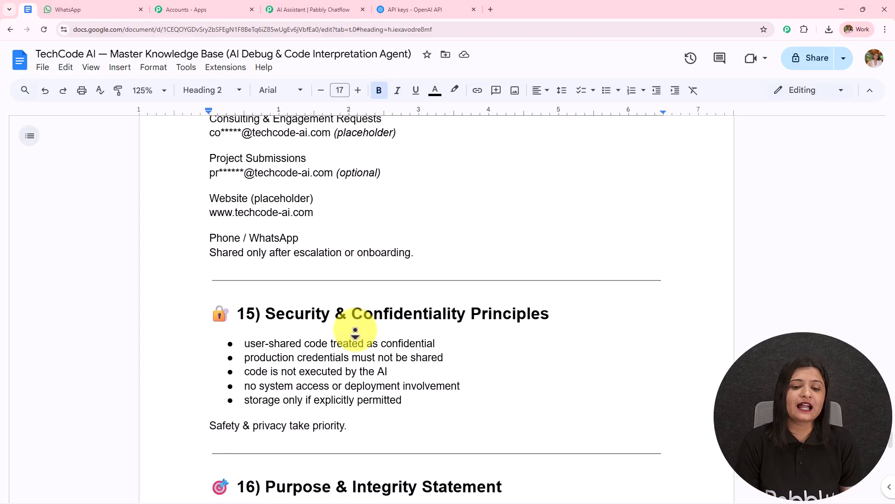
scroll(355, 332, down, 6)
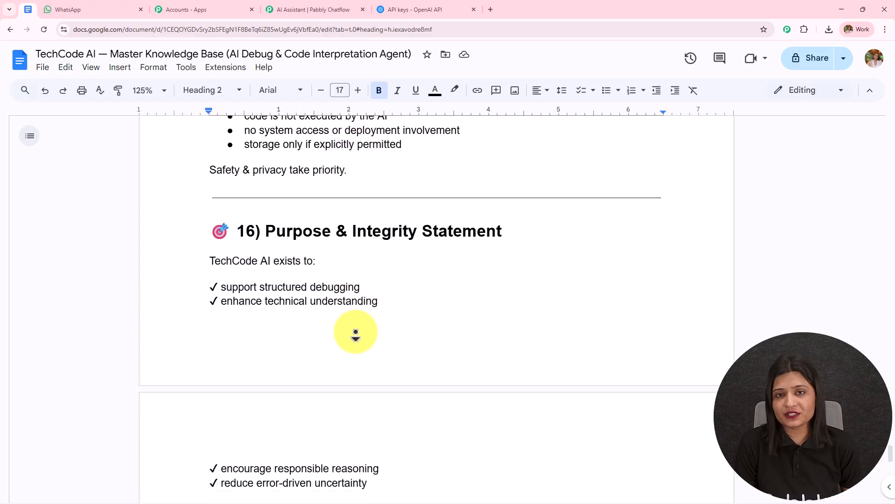
scroll(355, 332, down, 5)
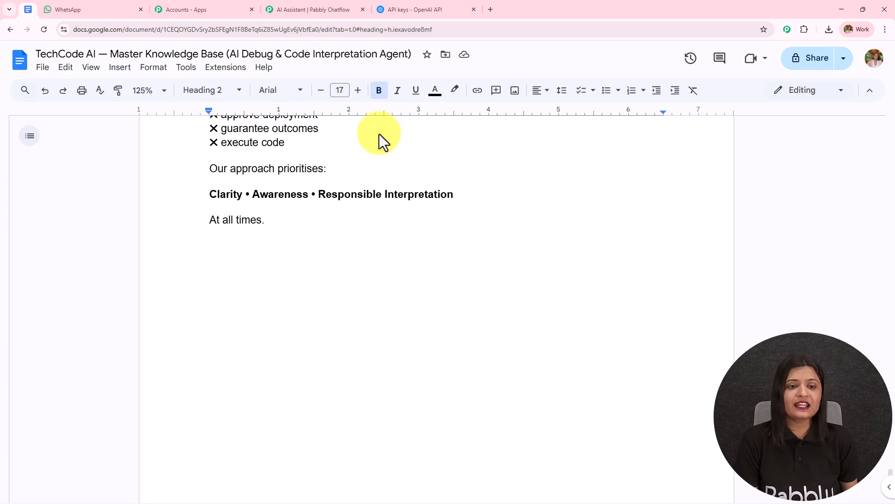
scroll(468, 260, up, 8)
scroll(469, 261, up, 10)
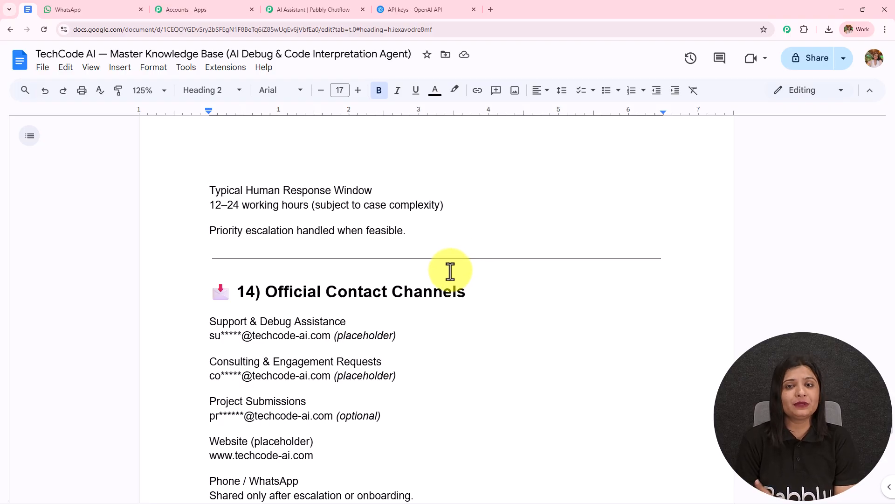
- Switch back to Pabbly Chatflow and check the page limit for uploaded PDFs that contain images
click(326, 9)
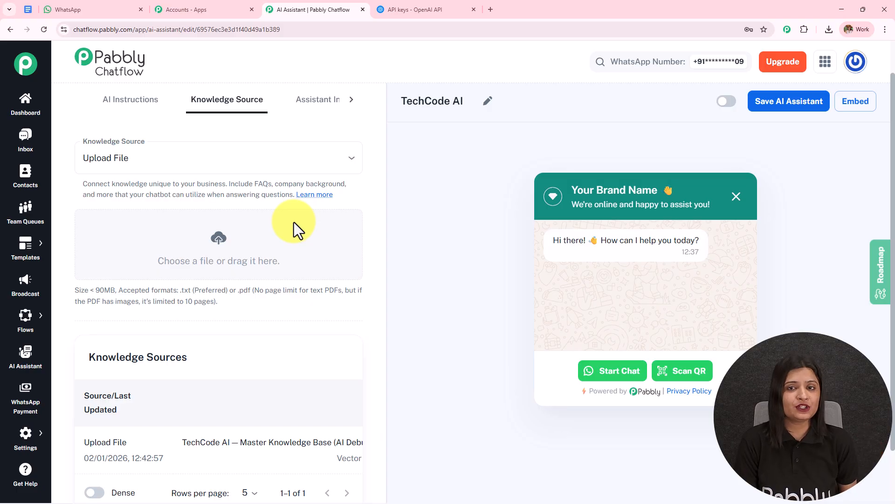
drag(172, 302, 228, 305)
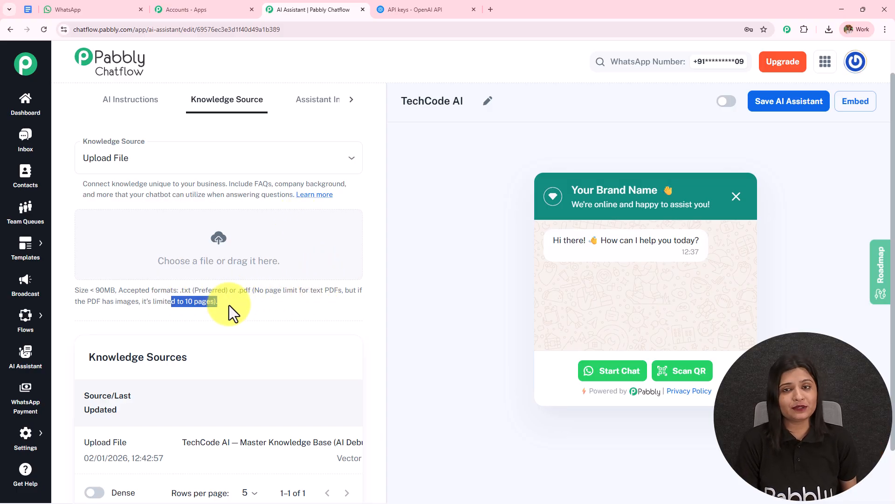
- In the assistant interface settings, replace the brand name text in the header heading with Name, keeping the waving-hand emoji
click(331, 108)
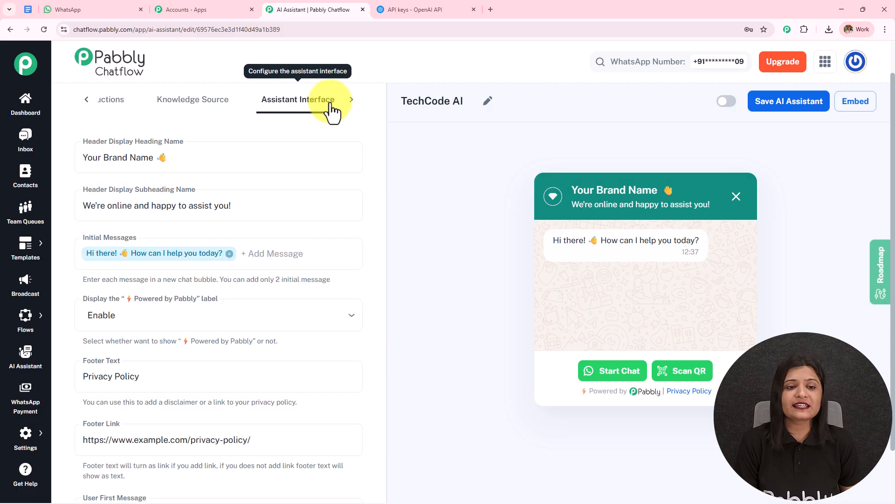
drag(151, 160, 47, 168)
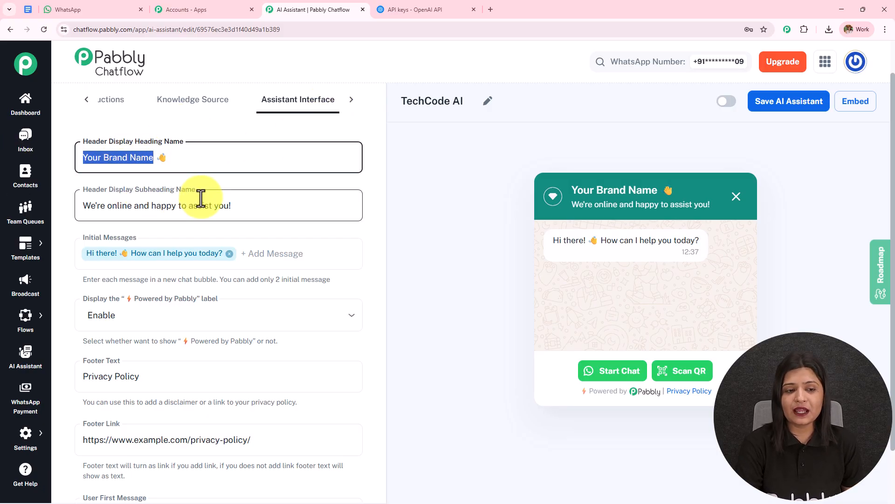
key(BackSpace)
text(Name)
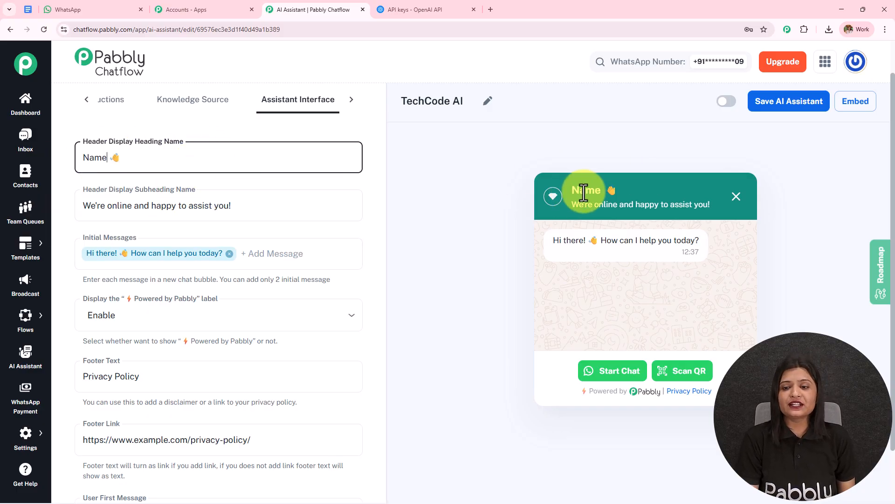
- Clear the header subheading to preview the chat widget without it, and undo the deletion
drag(272, 206, 0, 273)
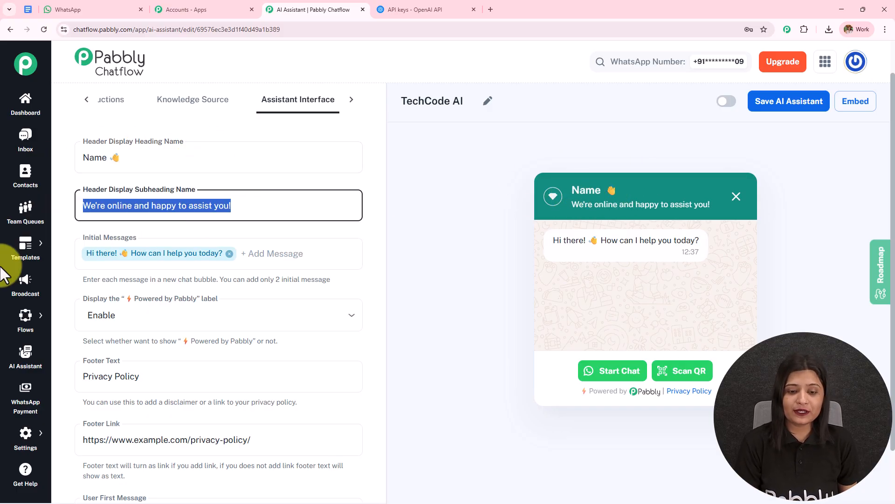
key(BackSpace)
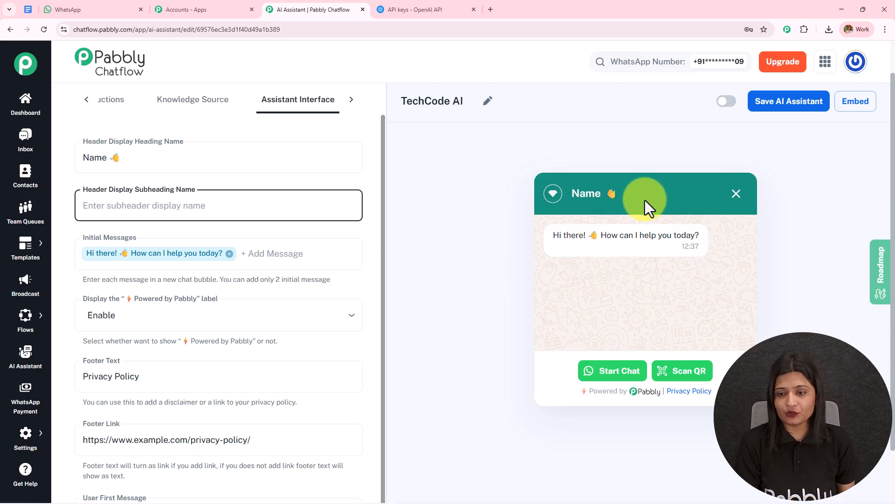
click(260, 204)
key(ctrl+z)
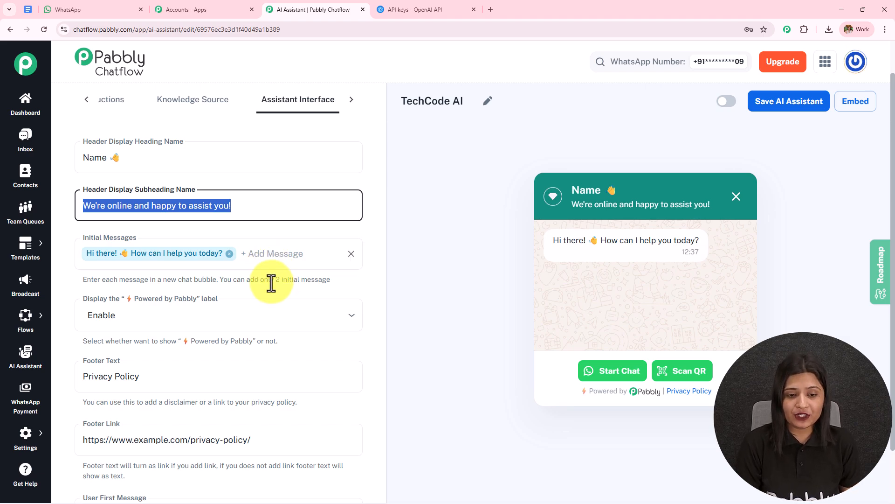
- Disable the Powered by Pabbly label to preview the widget without it, and set it back to Enable
click(338, 278)
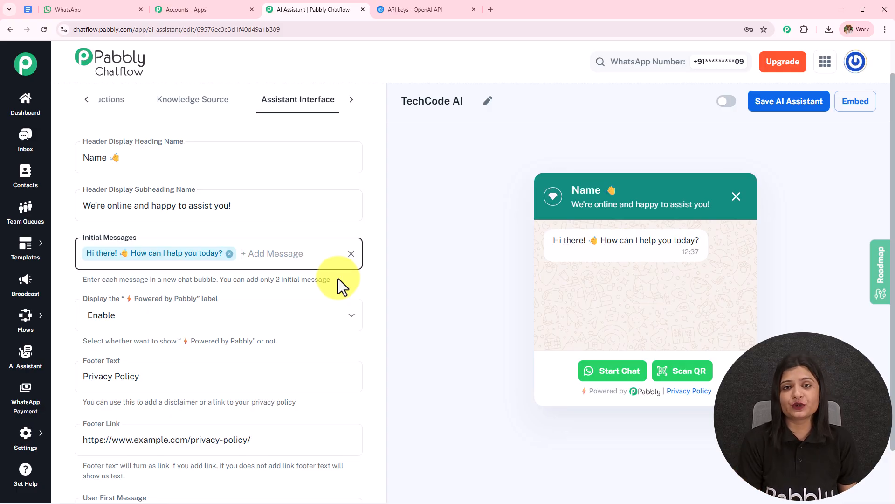
scroll(194, 226, down, 4)
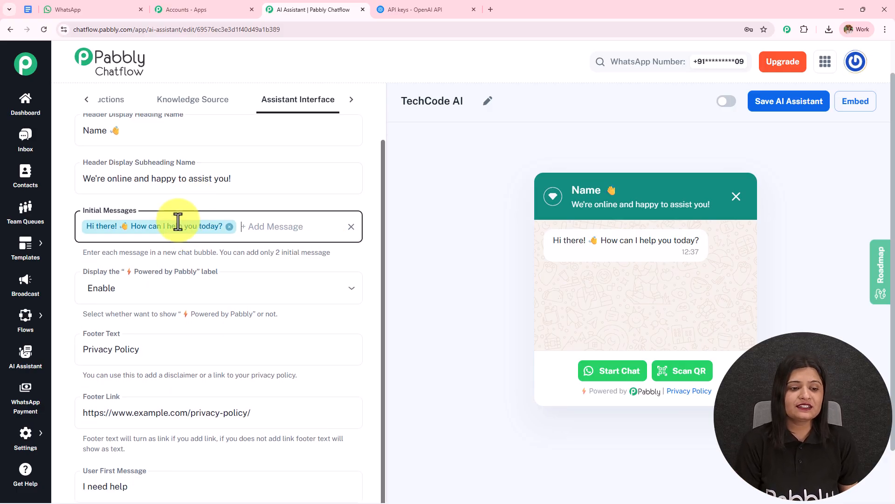
click(222, 222)
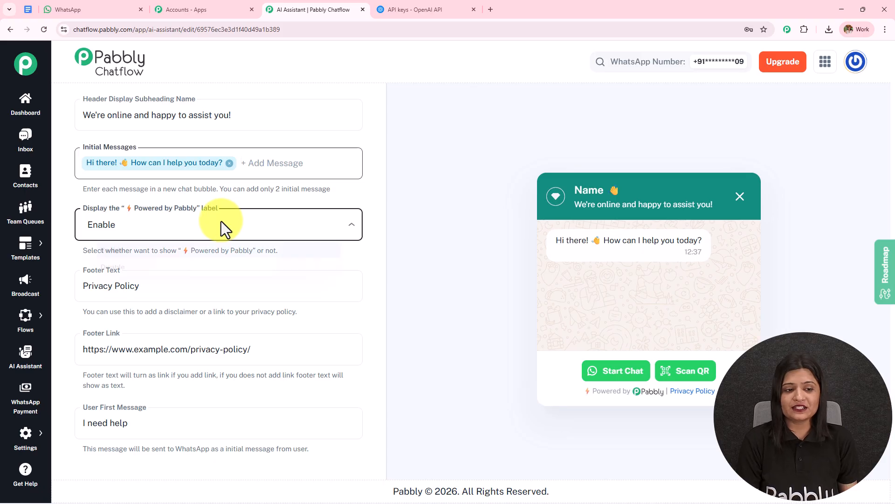
click(166, 276)
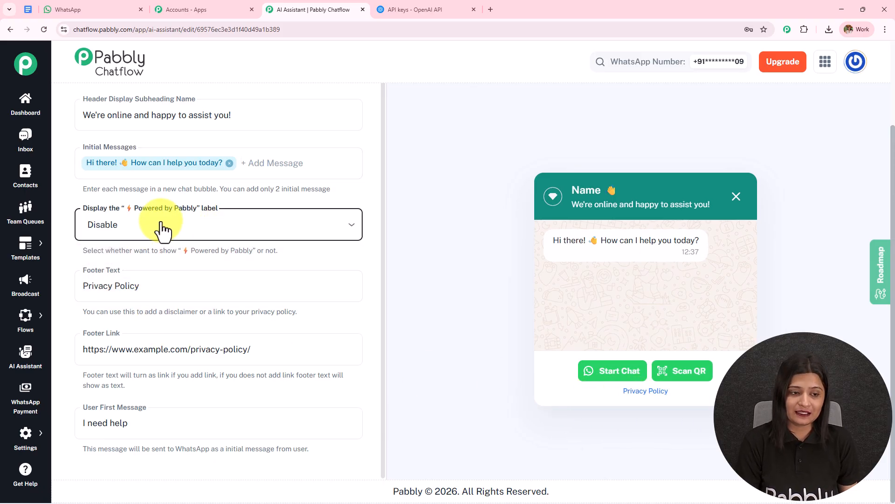
click(143, 225)
click(144, 256)
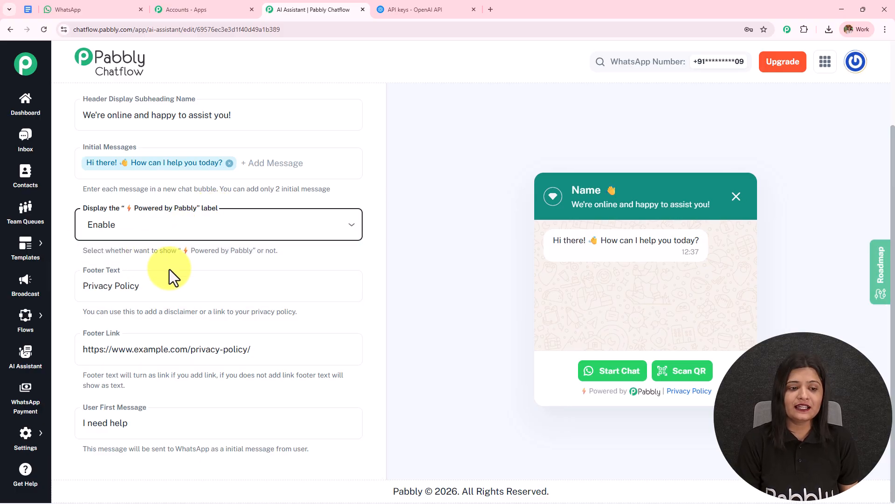
- Examine the assistant's footer text, footer link and the explanation of the user's first message
drag(176, 284, 75, 287)
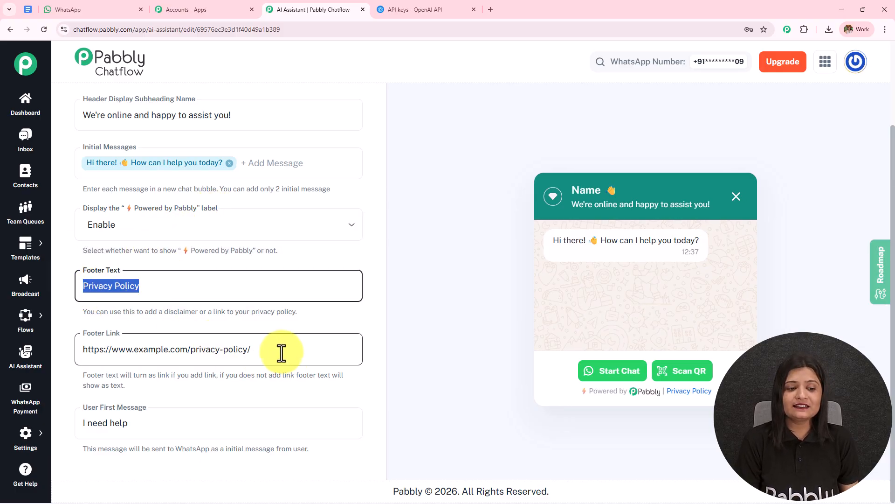
drag(286, 354, 65, 360)
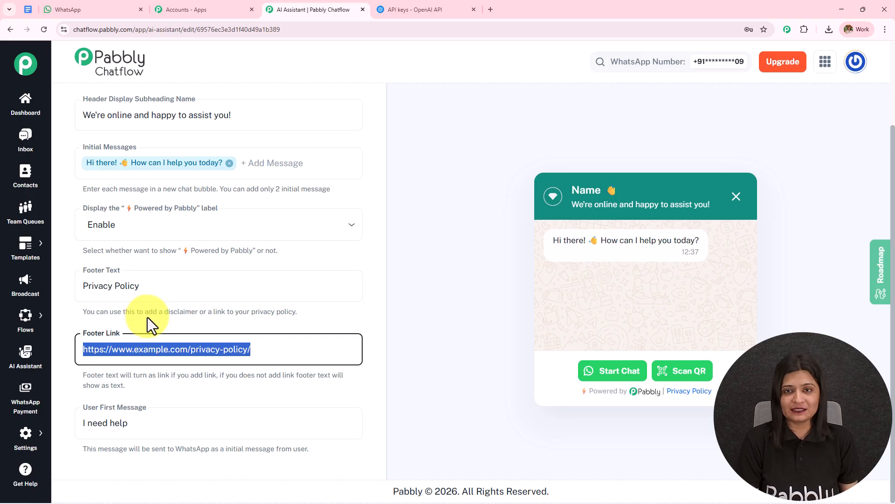
drag(176, 286, 60, 295)
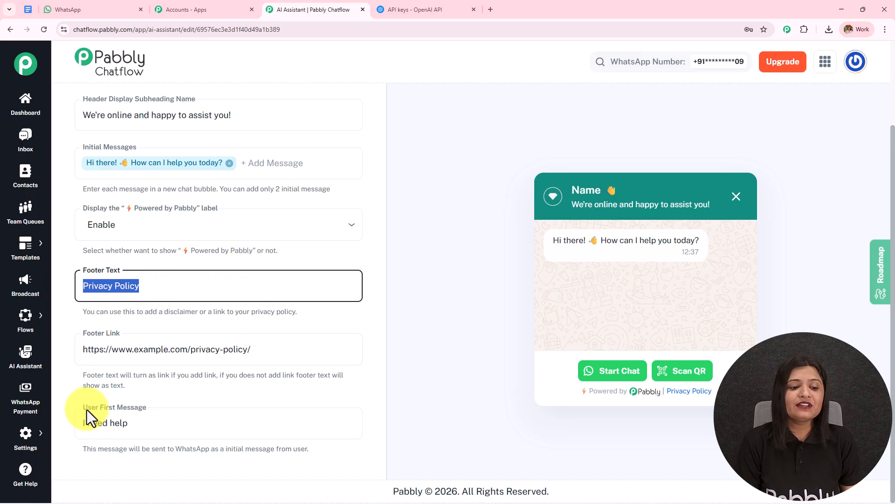
drag(83, 448, 334, 456)
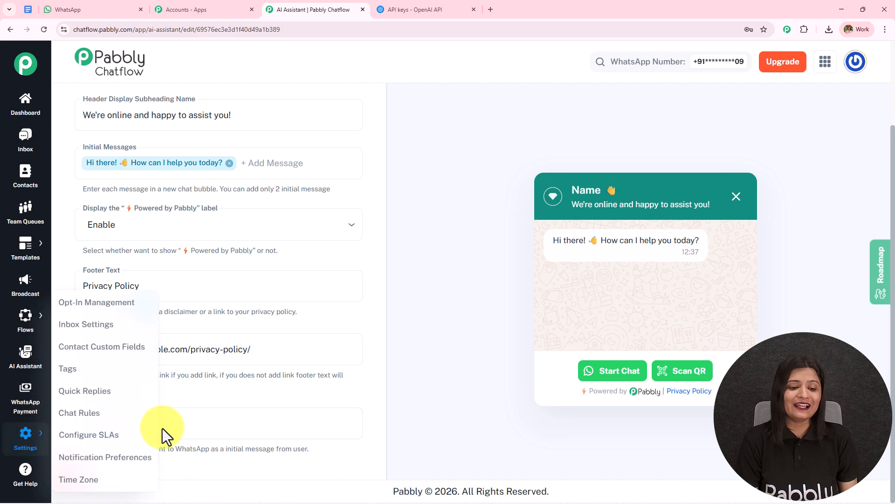
- Check the User First Message text and open the assistant's Styling settings
click(206, 425)
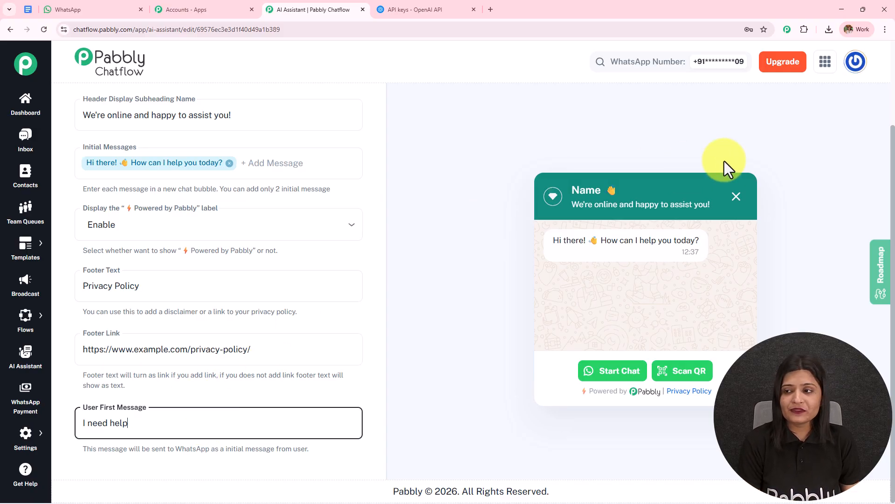
scroll(882, 168, up, 3)
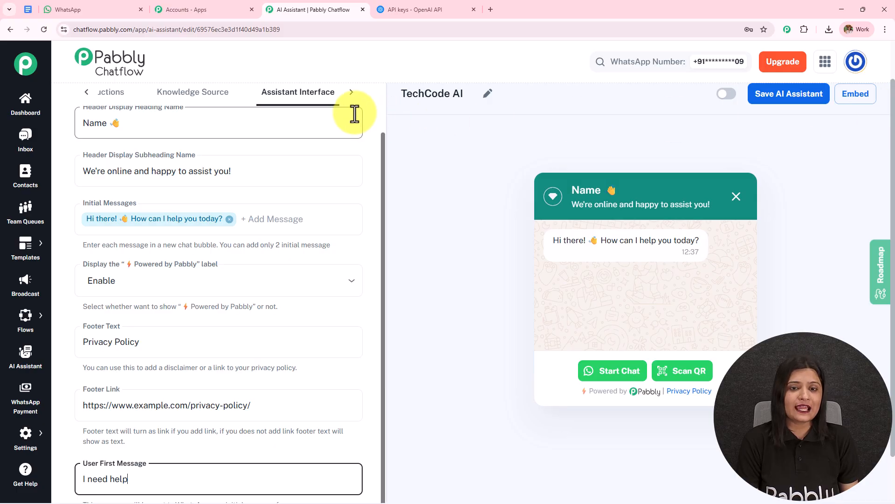
click(351, 95)
click(319, 95)
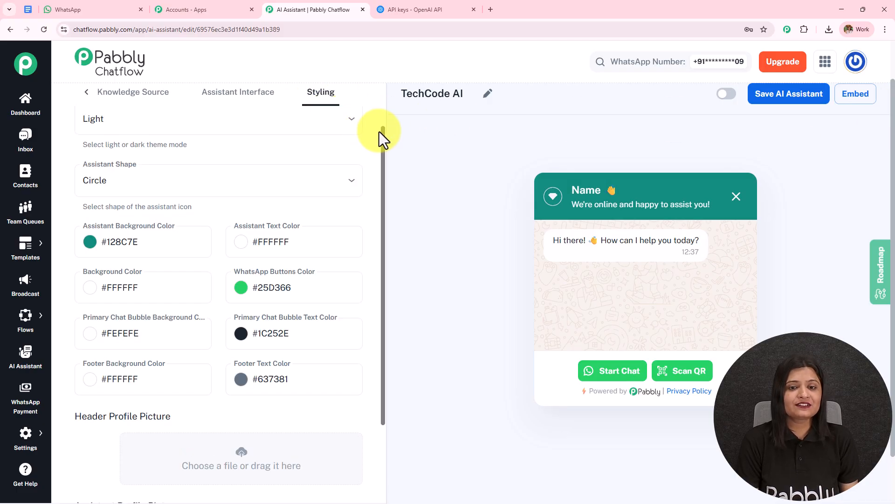
- Switch the theme mode to Dark to preview the chat widget, and set it back to Light
drag(382, 131, 382, 91)
click(187, 156)
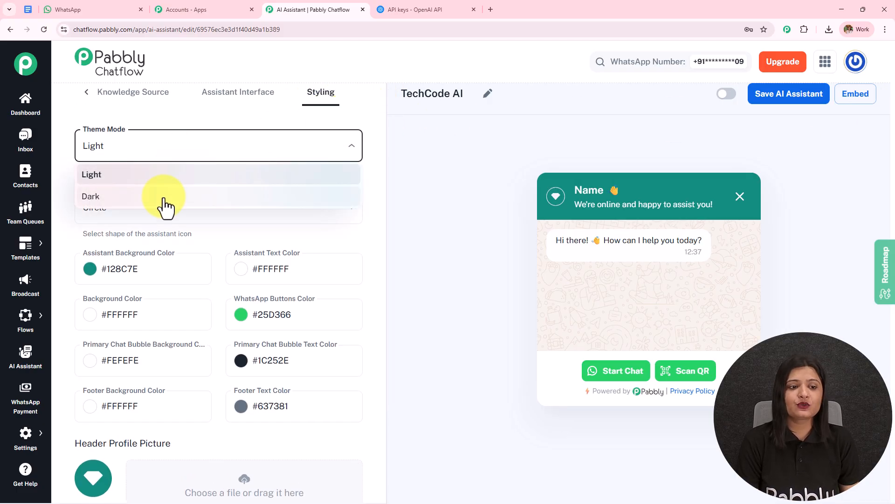
click(164, 195)
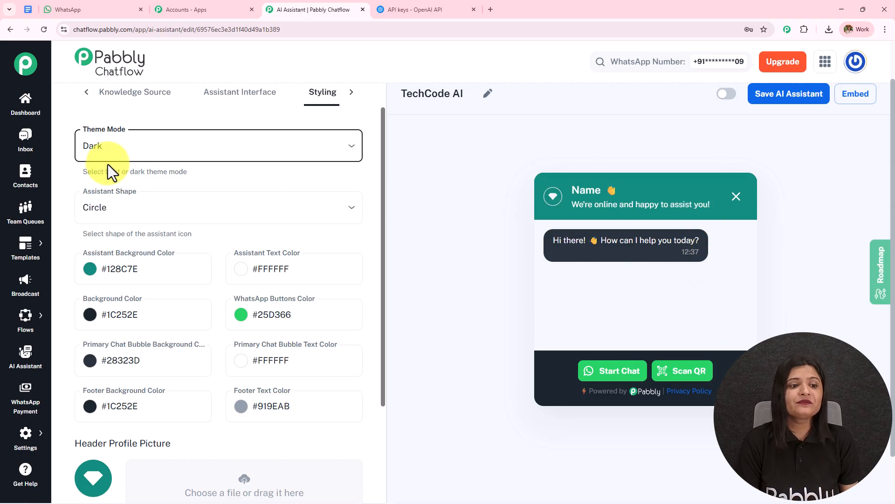
click(107, 149)
click(110, 177)
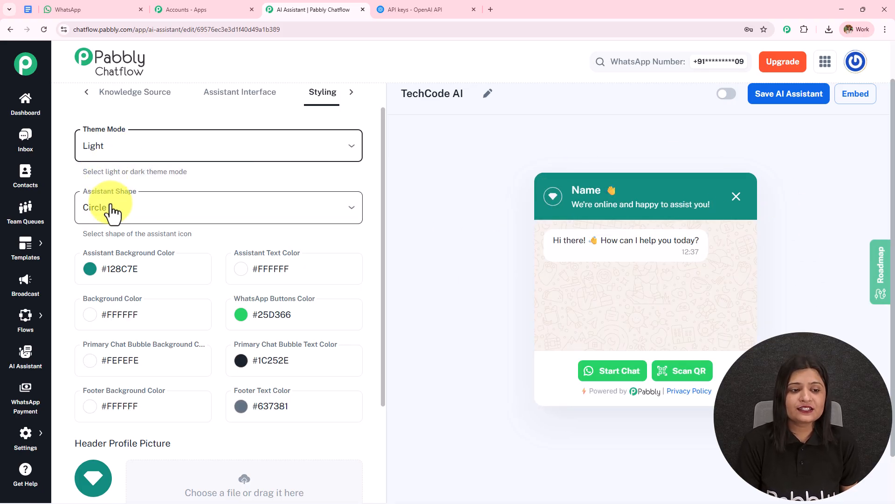
- Change the assistant shape to Square to preview it, and set it back to Circle
click(111, 207)
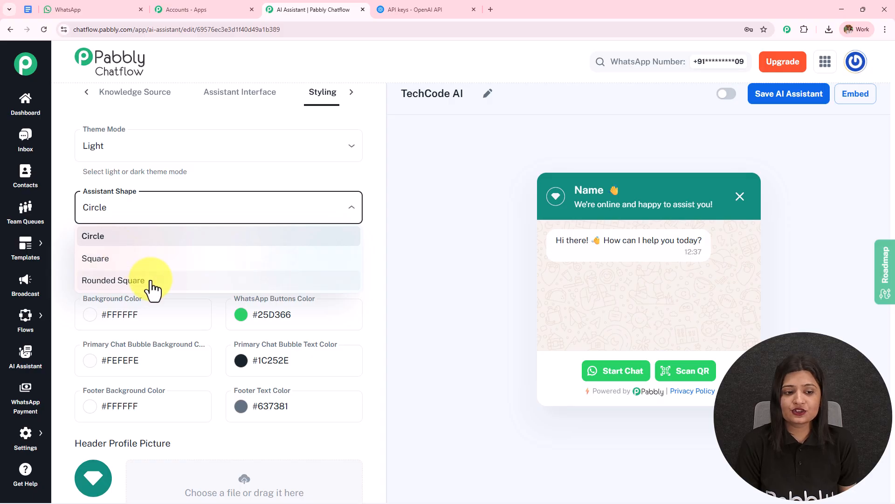
click(145, 260)
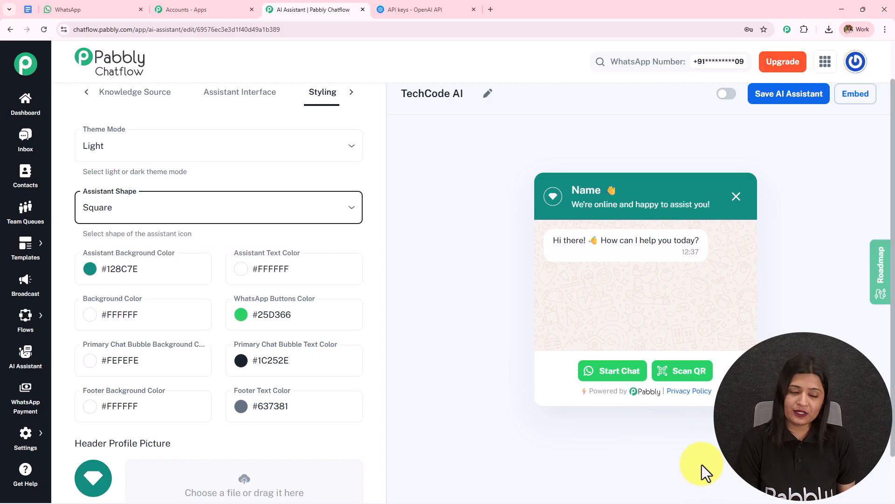
click(149, 215)
click(144, 236)
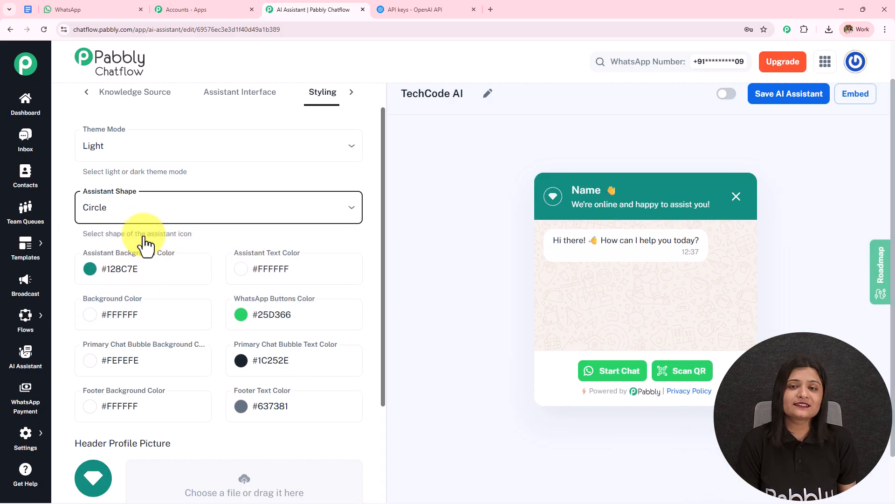
- Examine the color settings and the header profile, assistant profile and background picture options of the chat widget
scroll(285, 242, down, 3)
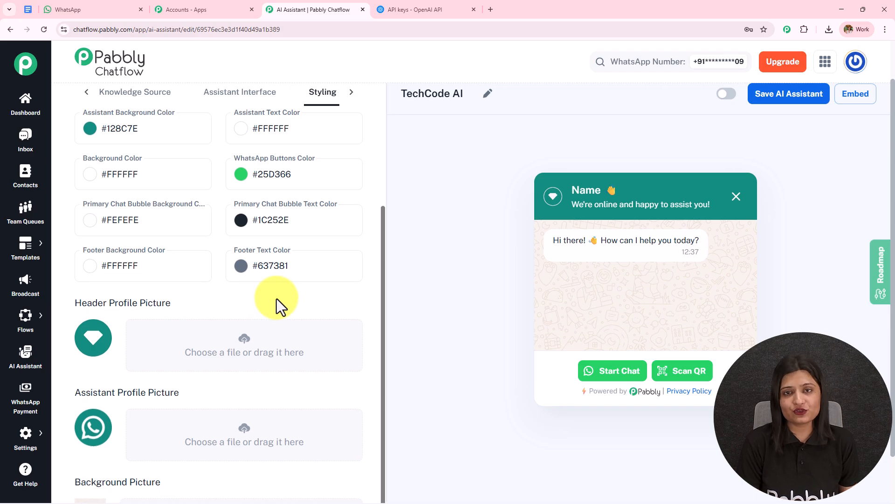
scroll(276, 298, down, 1)
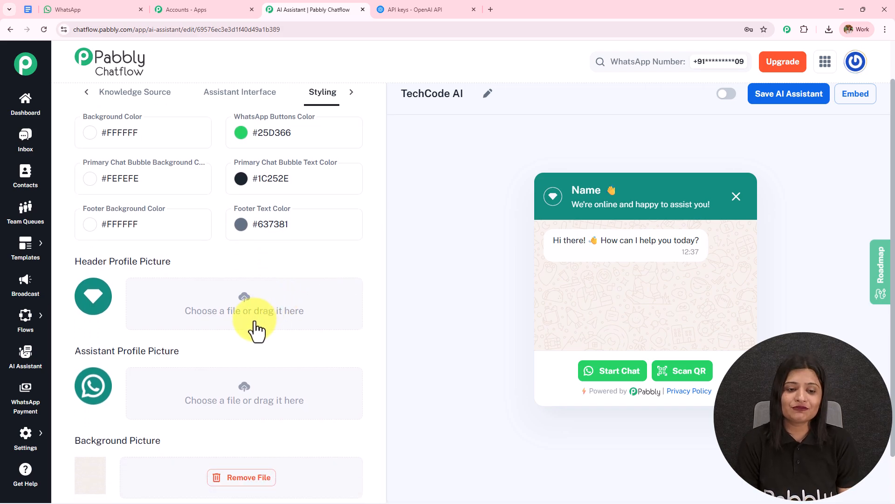
scroll(256, 327, down, 1)
drag(76, 205, 183, 205)
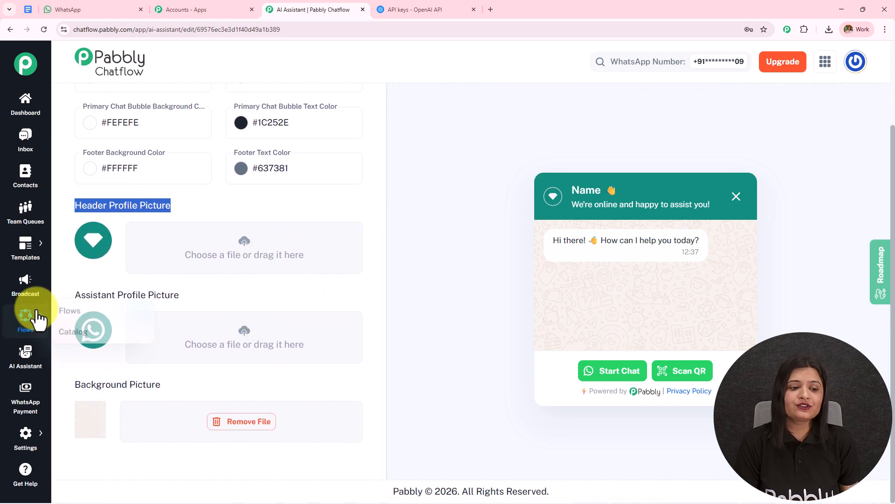
drag(69, 296, 180, 296)
drag(80, 384, 193, 377)
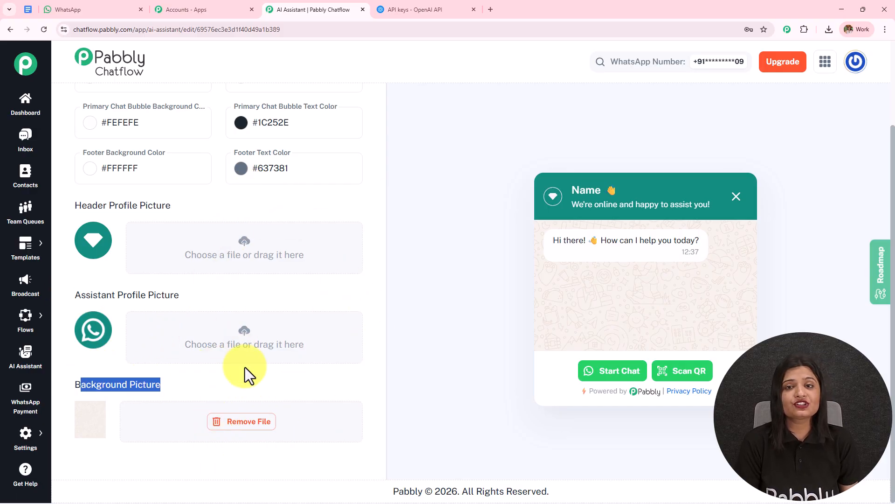
- Activate the TechCode AI assistant and save it
drag(893, 155, 894, 105)
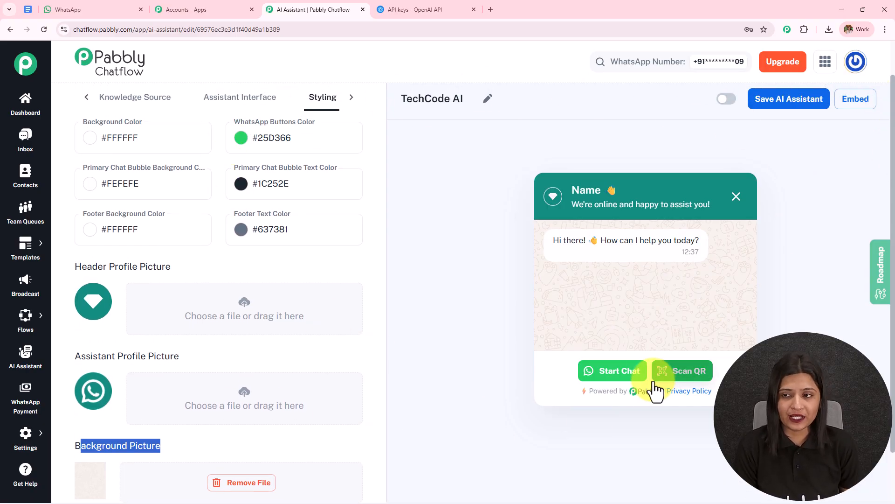
click(732, 99)
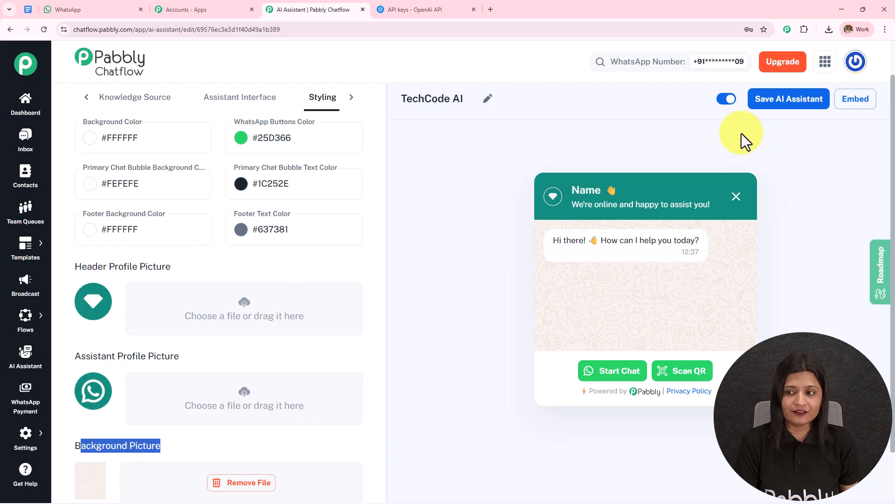
click(791, 102)
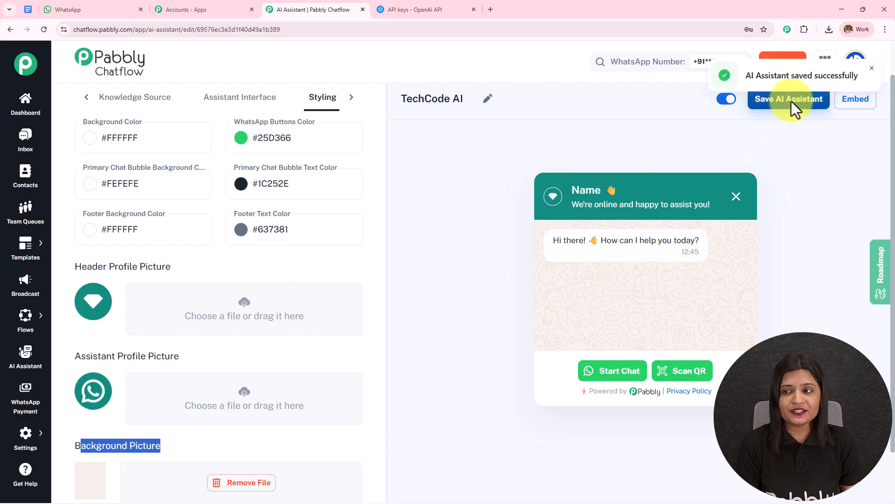
click(872, 69)
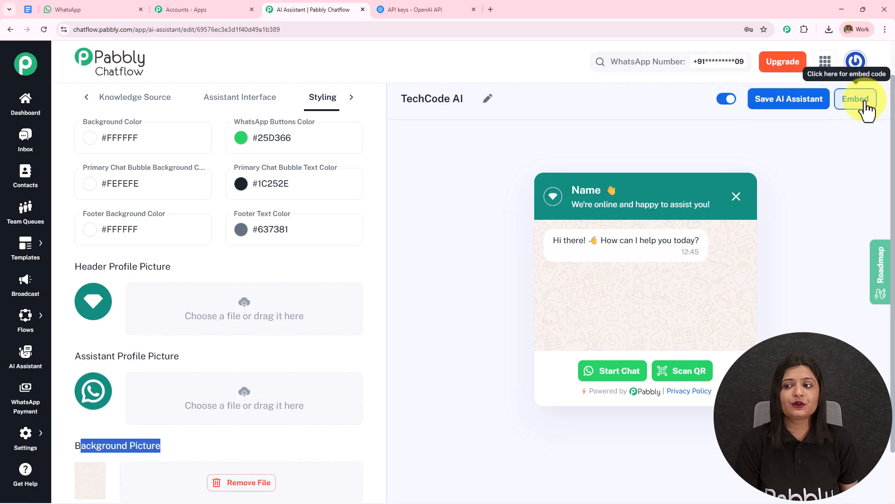
- View the script for embedding the TechCode AI assistant, and close it
click(865, 101)
drag(374, 280, 261, 225)
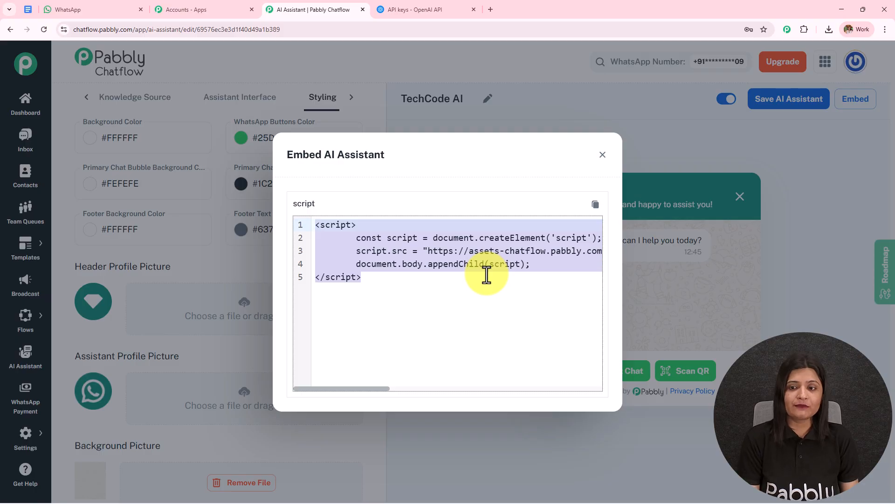
click(603, 155)
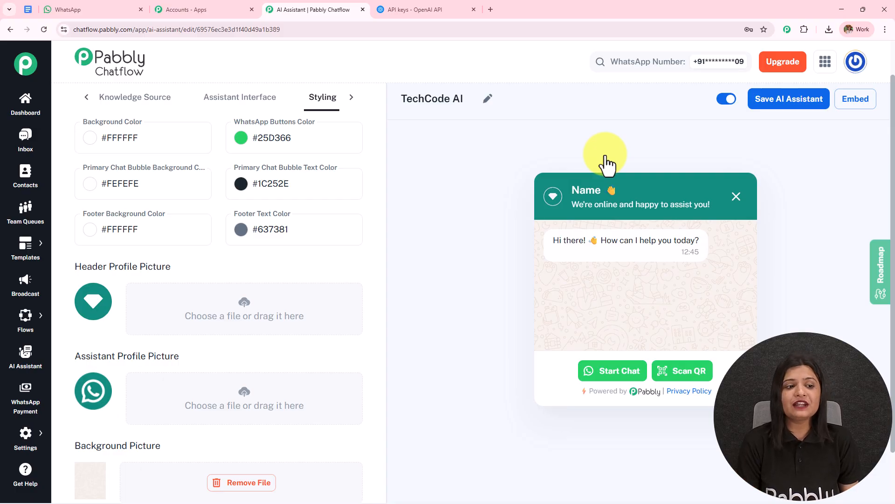
- Open the inbox in a new browser tab and enable TechCode AI as the AI assistant for the New User conversation
click(14, 436)
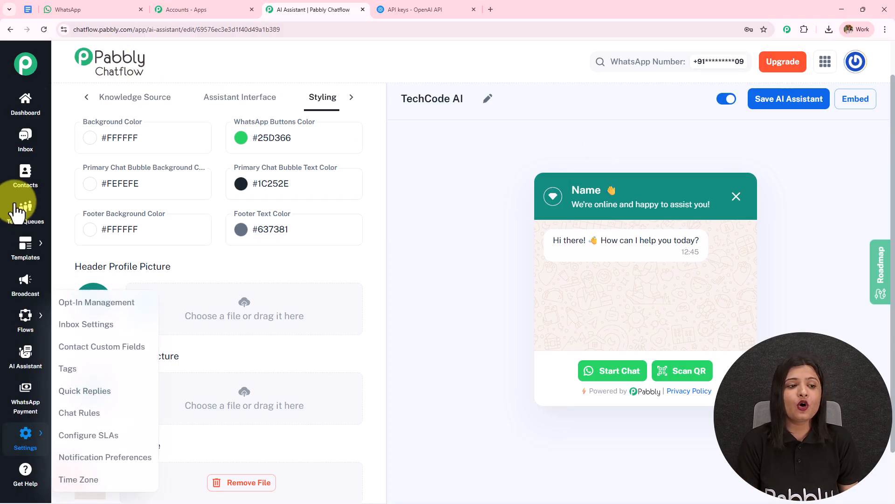
middle_click(15, 146)
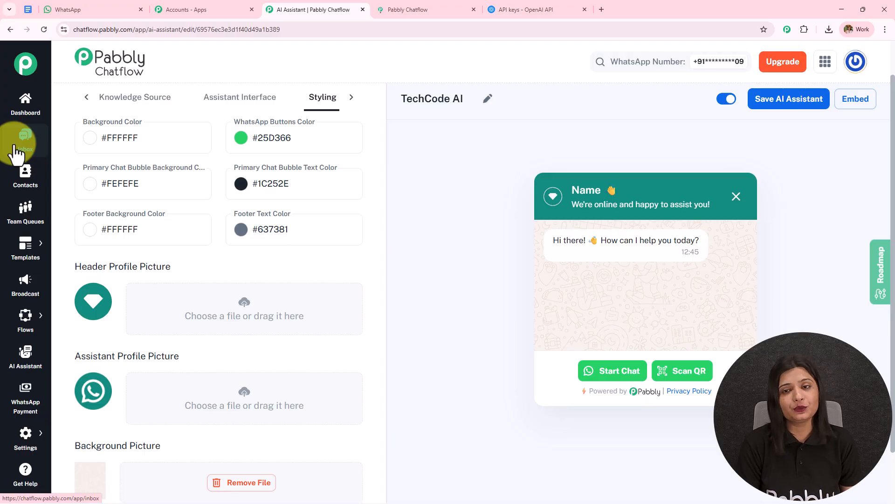
click(415, 14)
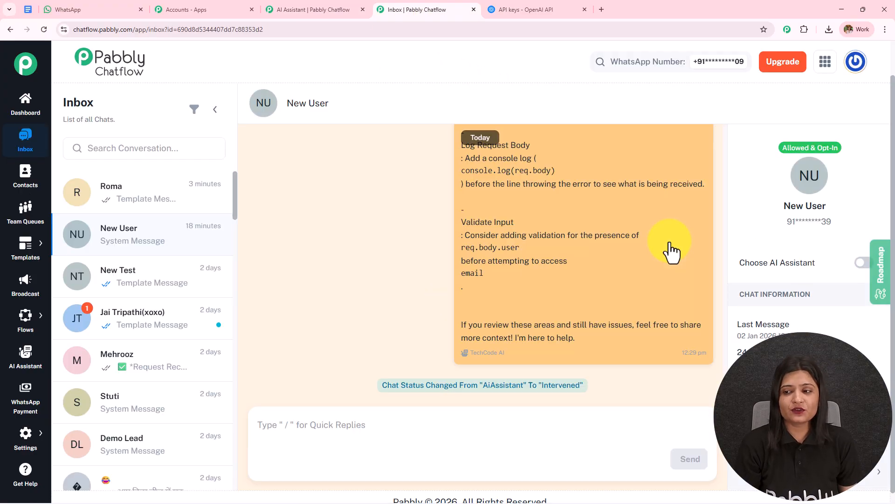
click(864, 265)
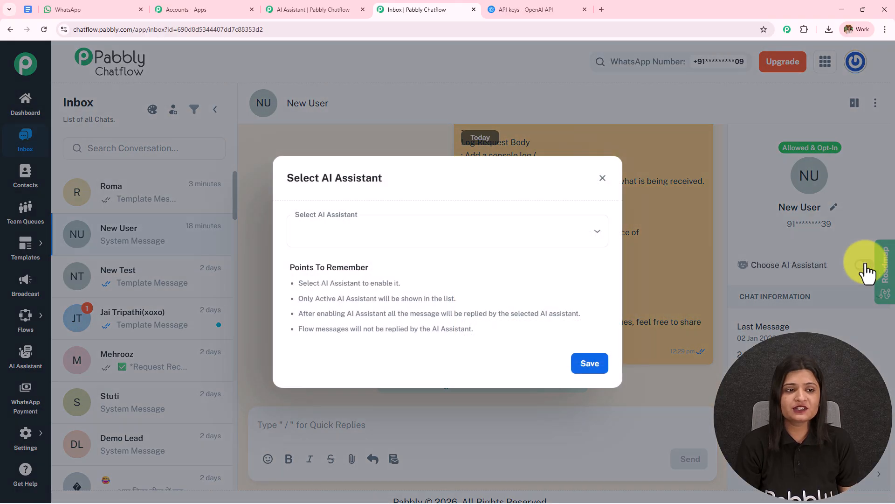
click(385, 230)
click(363, 261)
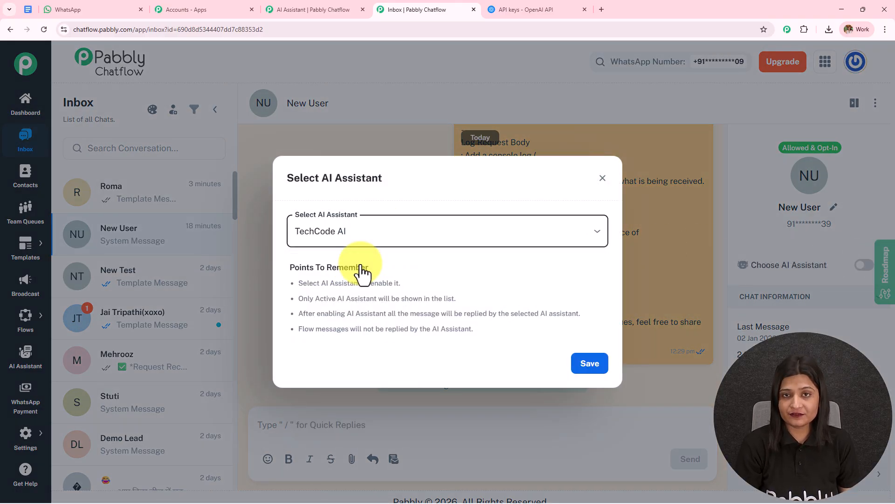
click(601, 370)
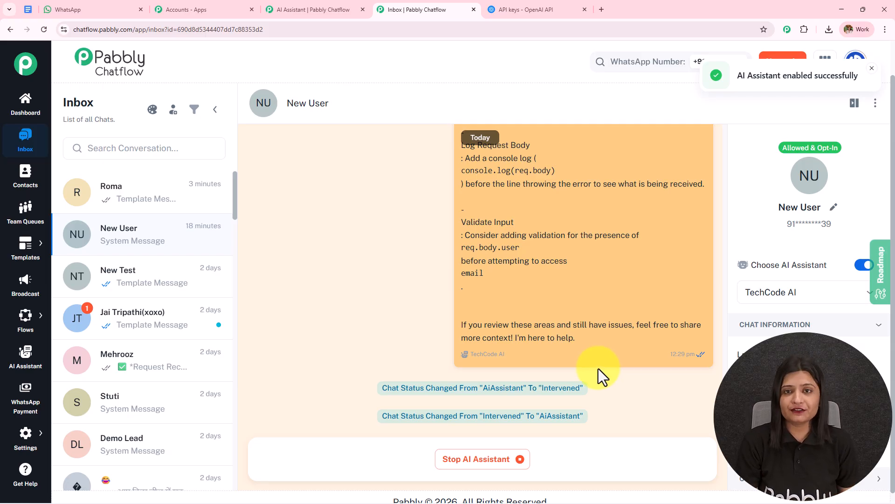
- Open the Inbox Settings in a new browser tab and locate the Enable AI Auto Replies option in the AI Auto-Reply Settings
mouse_move(13, 441)
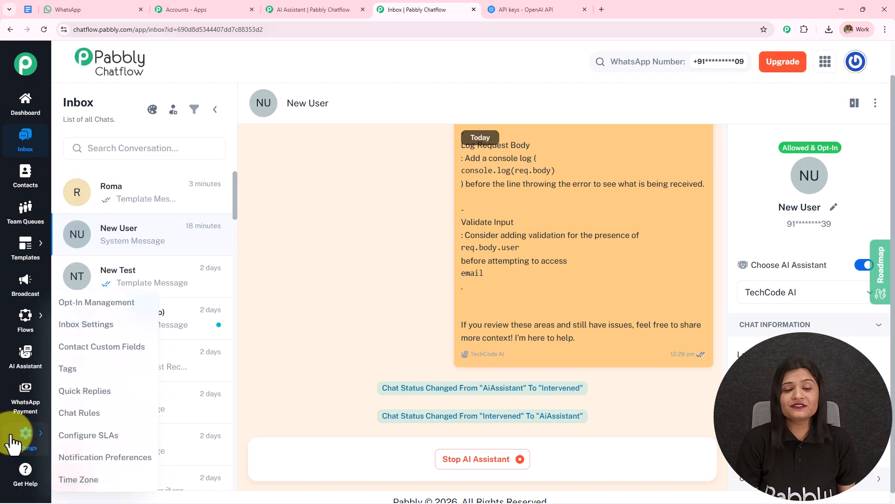
ctrl+click(101, 326)
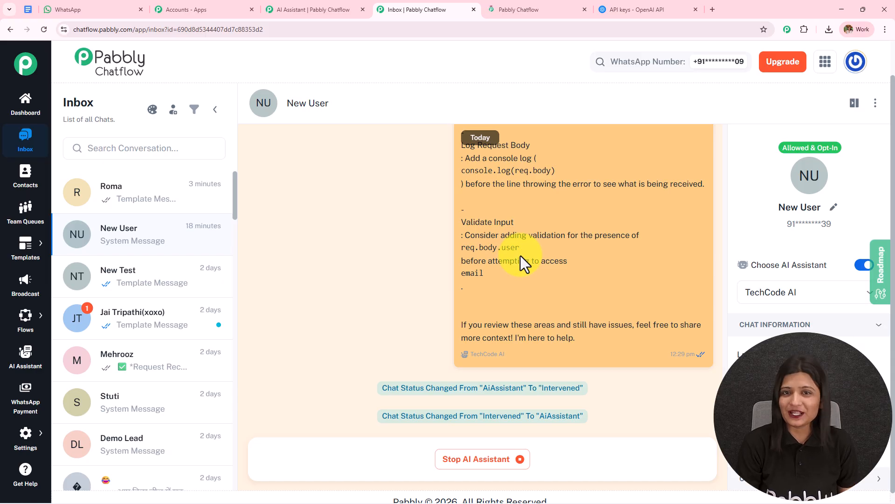
key(ctrl+Tab)
drag(74, 100, 229, 93)
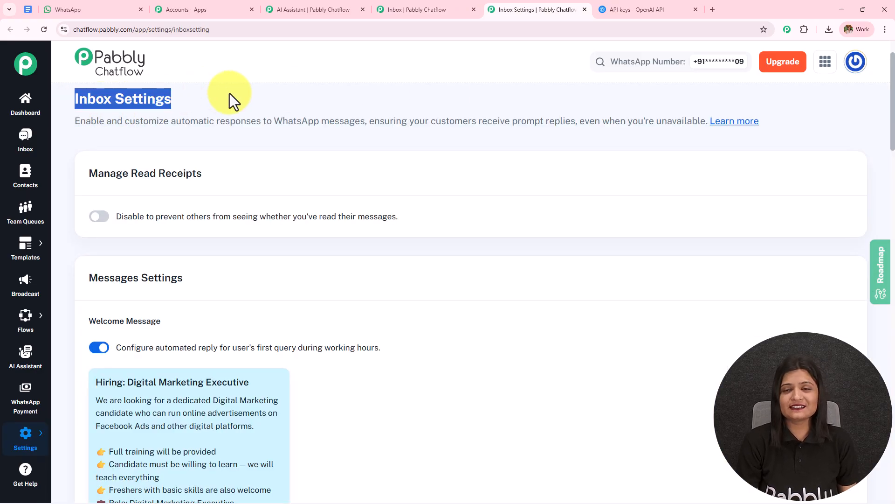
scroll(241, 254, down, 15)
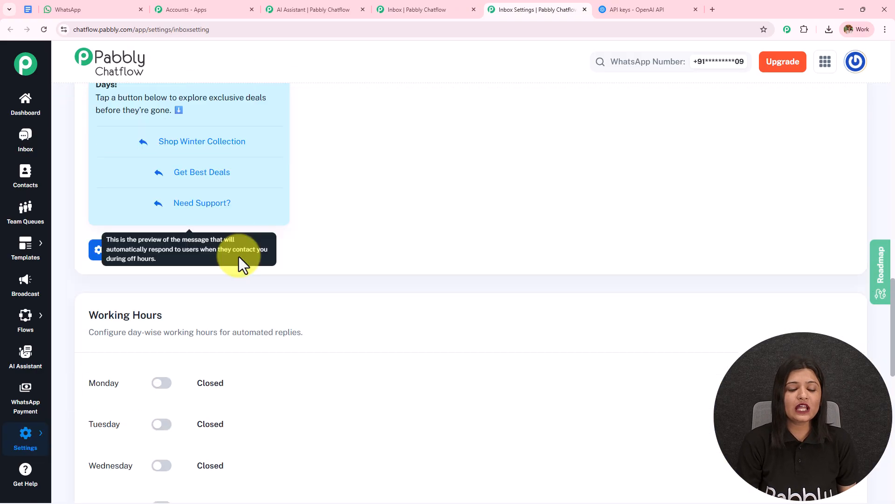
scroll(237, 258, down, 12)
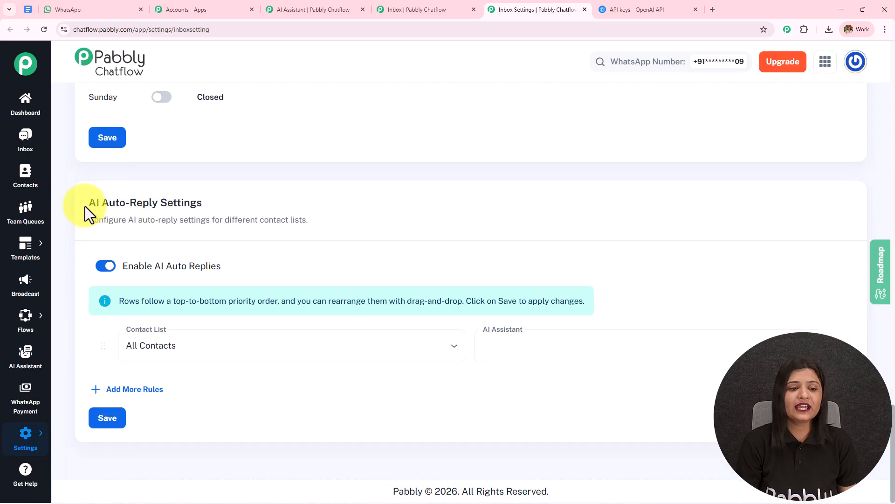
drag(85, 206, 236, 193)
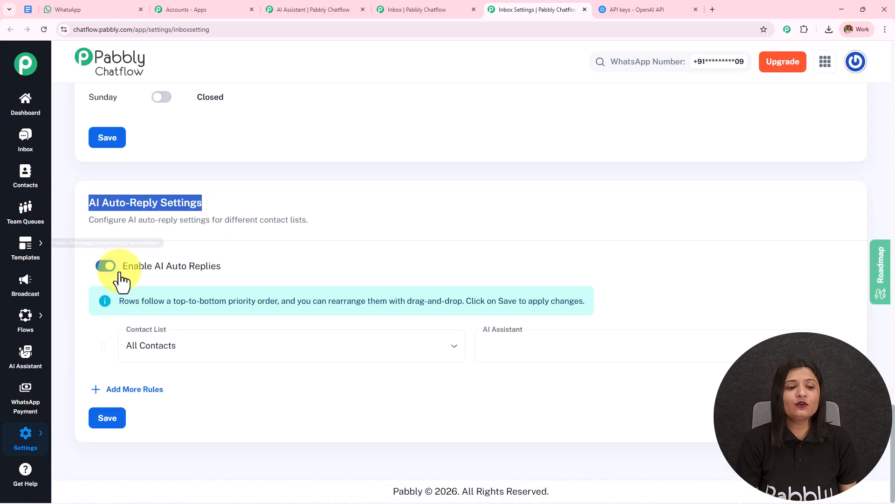
drag(123, 270, 251, 269)
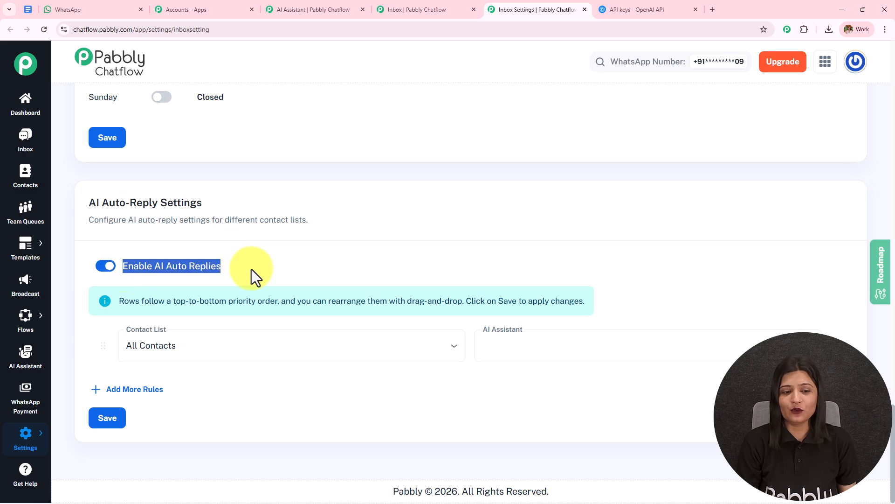
- Set the AI auto-reply rule to the Sales 1st Dec contact list with TechCode AI as its assistant
click(232, 356)
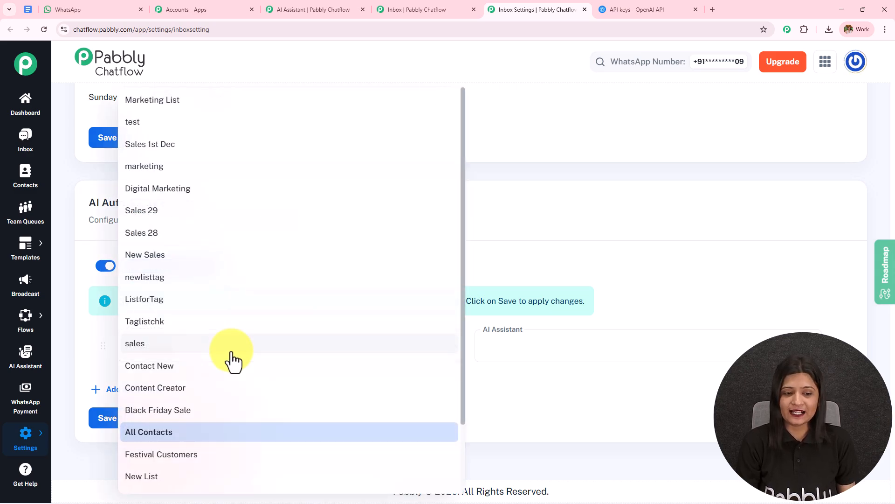
click(218, 150)
click(525, 350)
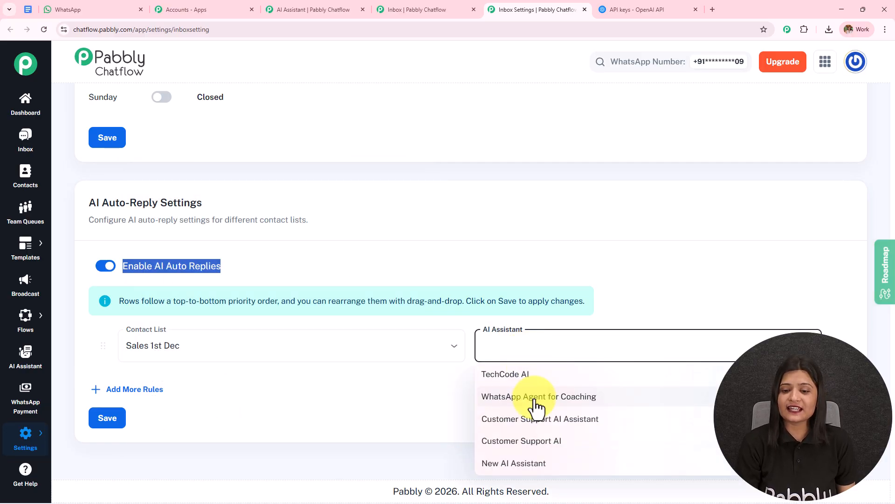
click(525, 373)
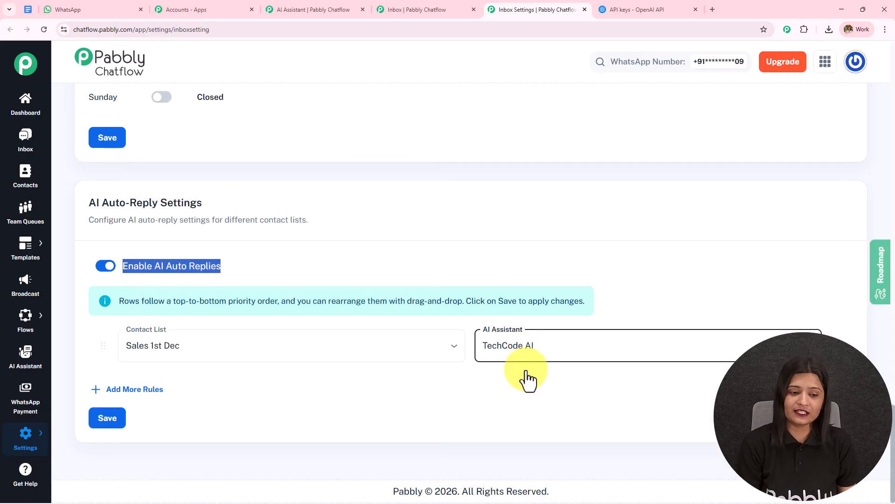
- Add an auto-reply rule that assigns the Customer Support AI Assistant to the Content Creator contact list
click(128, 399)
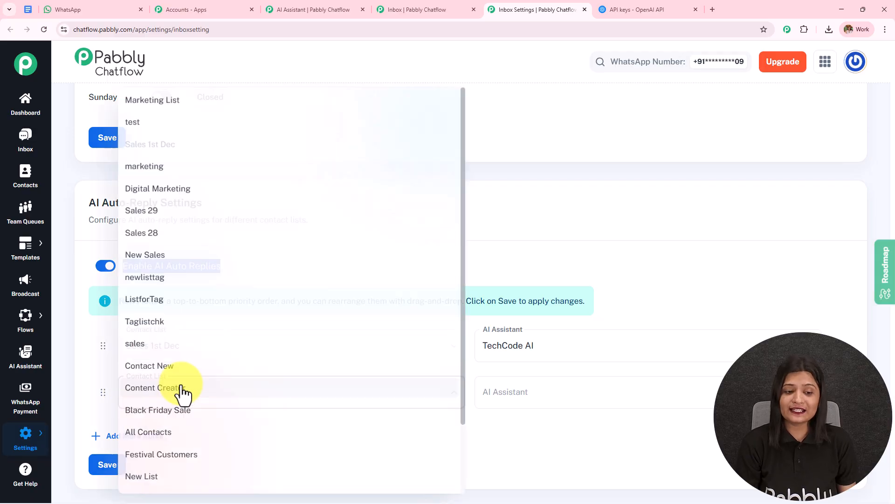
click(189, 392)
click(520, 402)
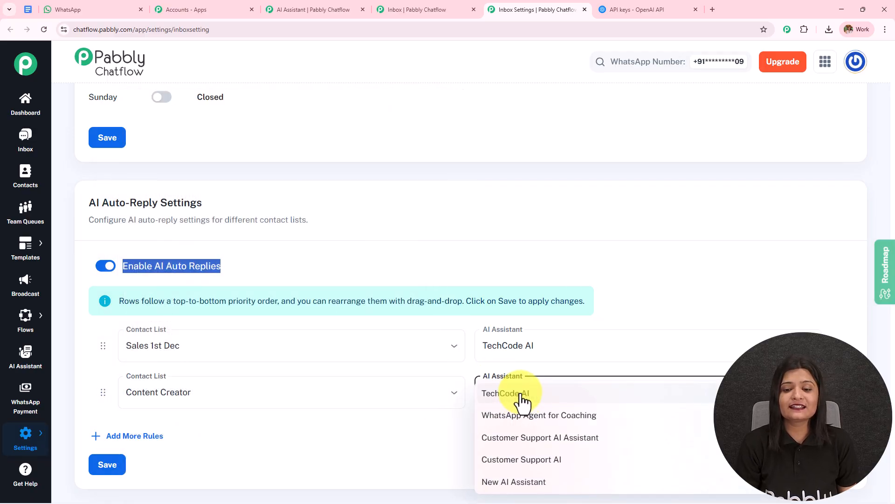
click(548, 439)
- Add another auto-reply rule that assigns the Customer Support AI Assistant to the All Contacts list
click(153, 440)
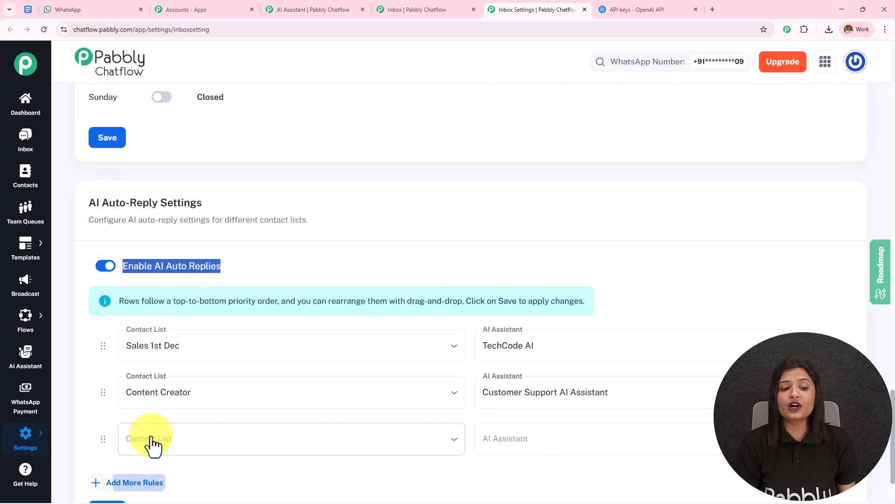
click(214, 432)
scroll(235, 343, down, 2)
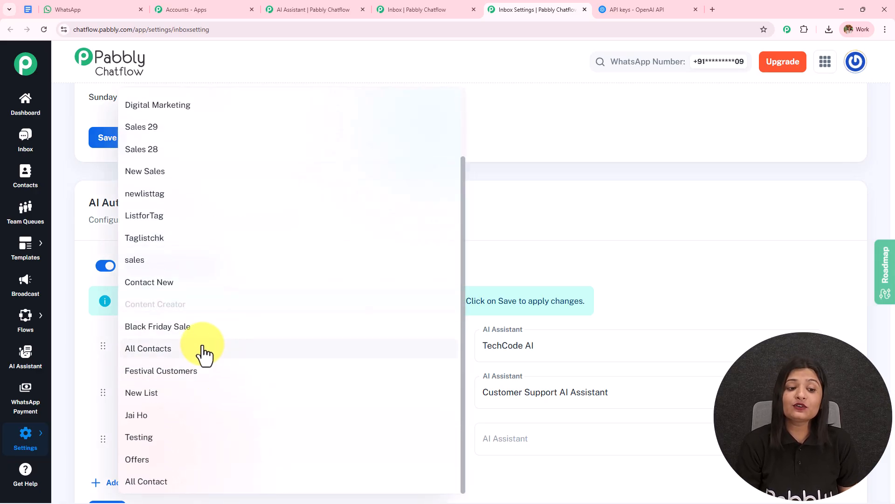
click(202, 350)
click(602, 443)
click(602, 438)
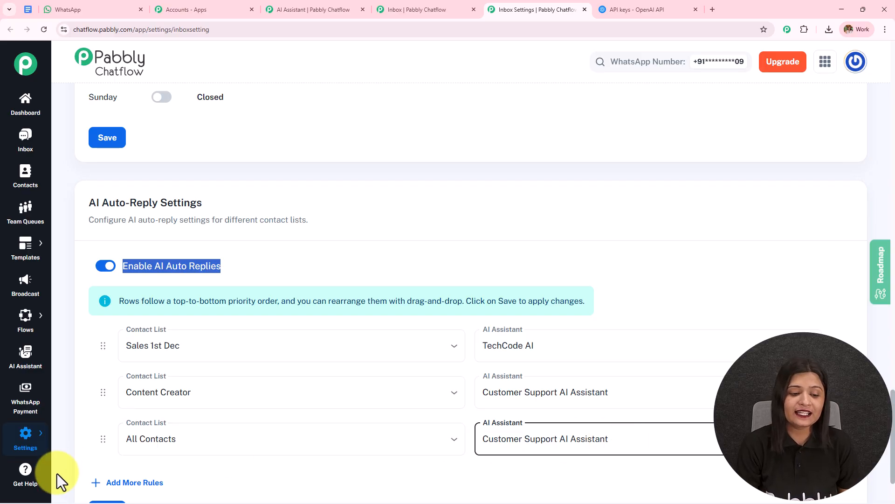
scroll(184, 399, down, 2)
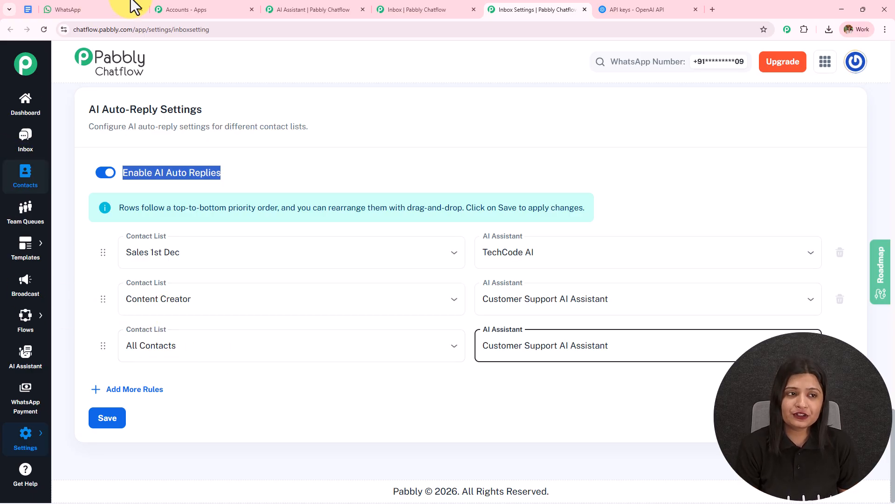
- Switch to WhatsApp and send "Could OS differences affect the behaviour?" to the Pabbly Chatflow Number chat
click(110, 8)
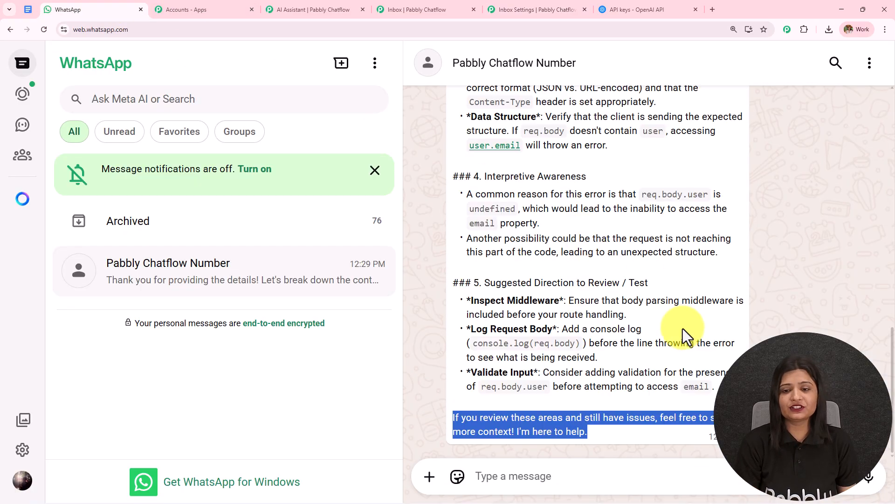
click(563, 472)
text(Could OS differences affect the behaviour?)
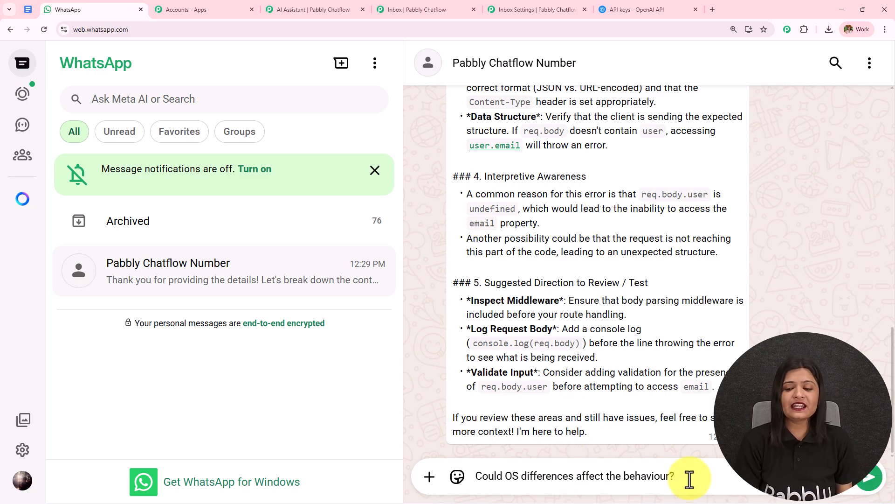
drag(688, 478, 420, 492)
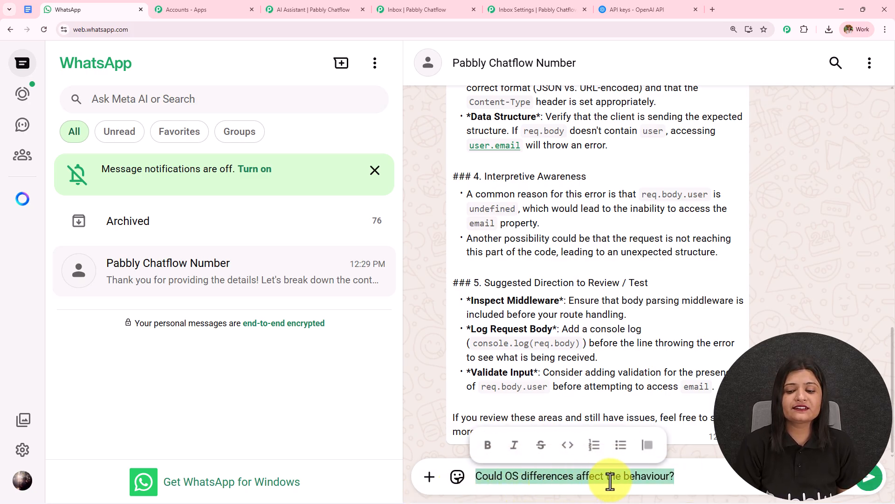
key(Return)
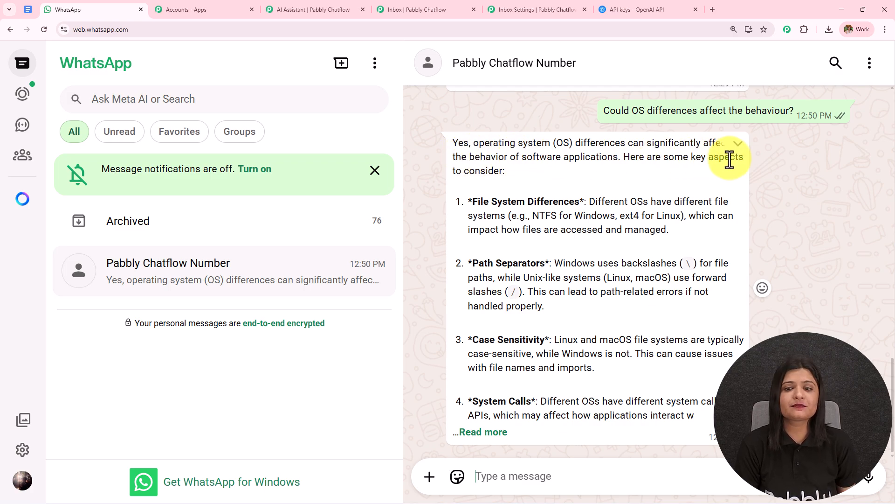
- Expand the assistant's full reply about OS differences and read through its numbered points and closing advice
drag(472, 201, 605, 201)
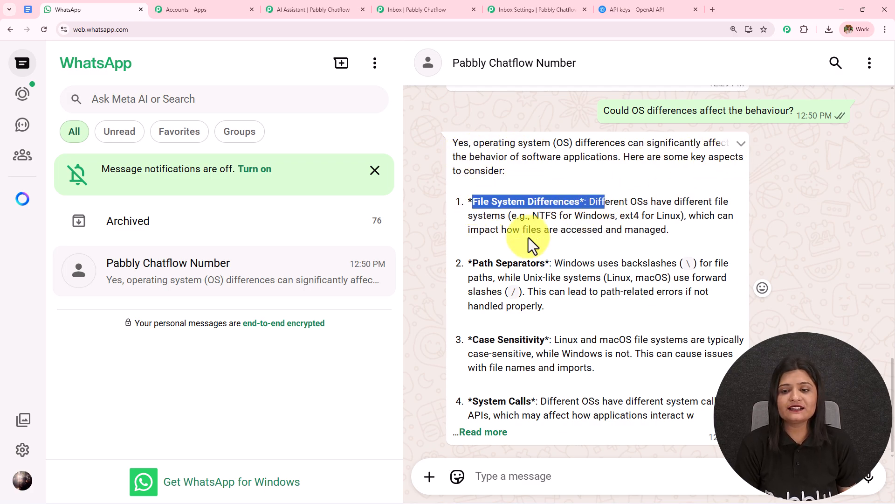
drag(474, 263, 562, 259)
drag(468, 340, 549, 340)
click(482, 433)
scroll(541, 319, down, 5)
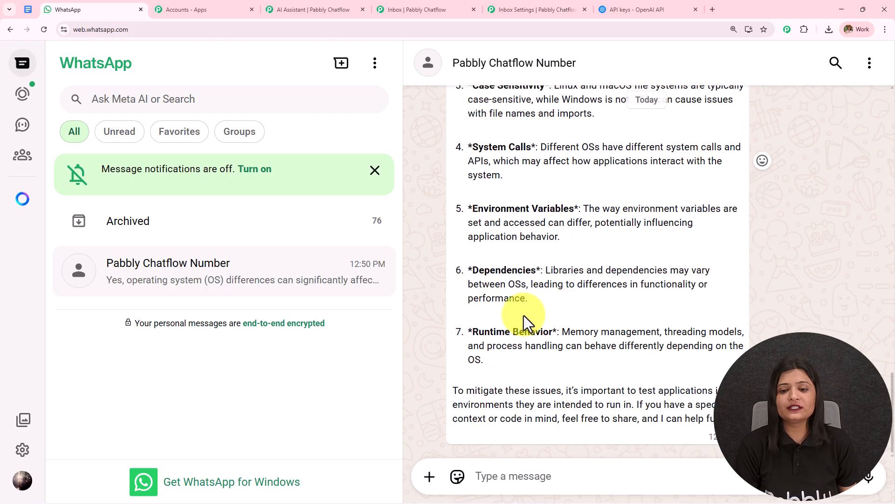
drag(468, 332, 646, 332)
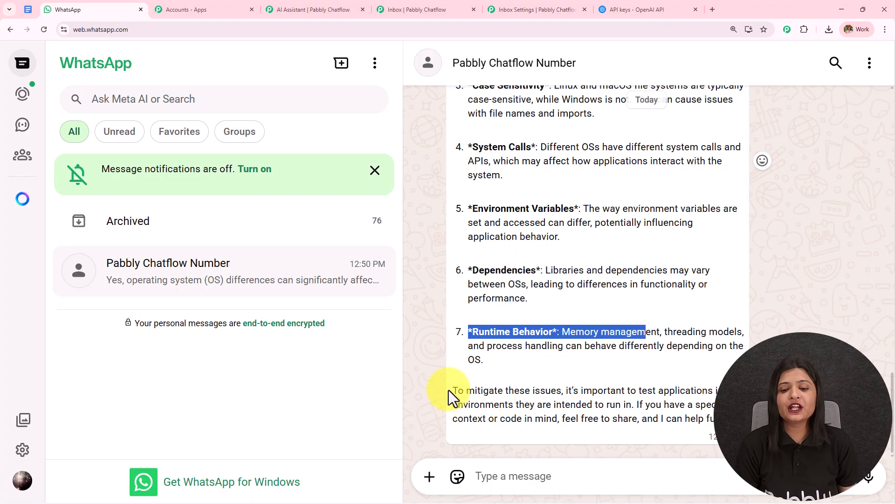
click(448, 390)
drag(448, 390, 720, 420)
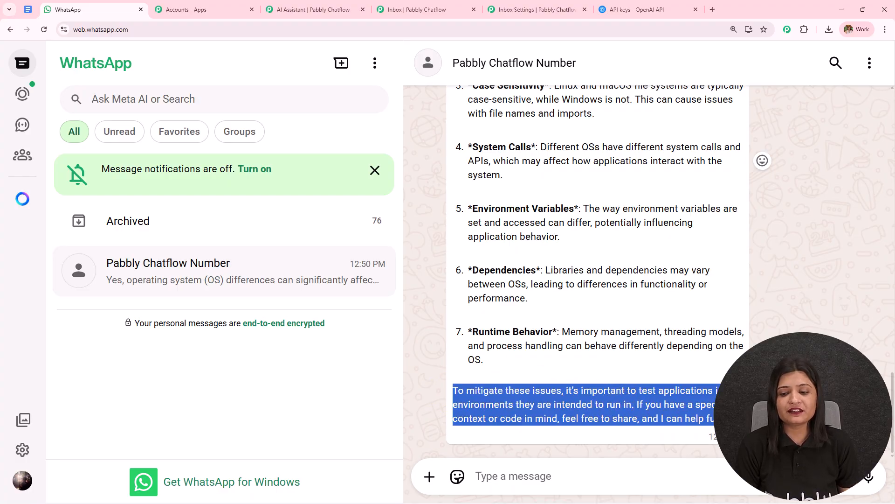
scroll(608, 349, up, 10)
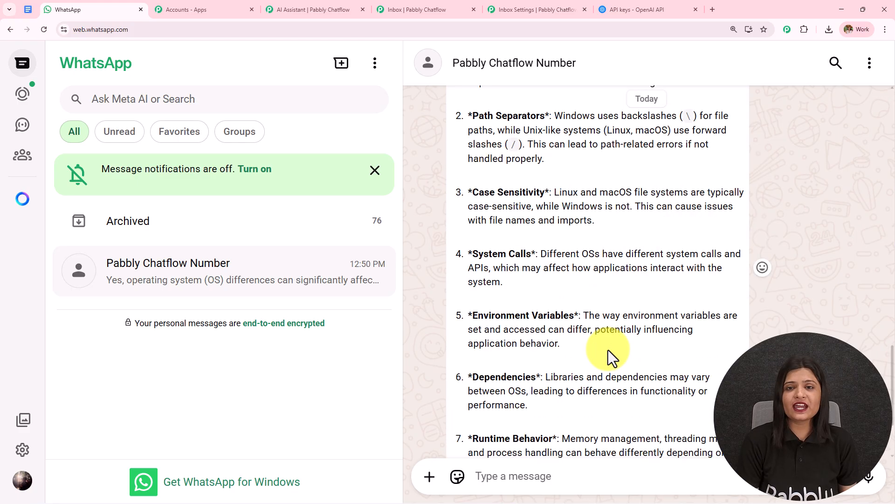